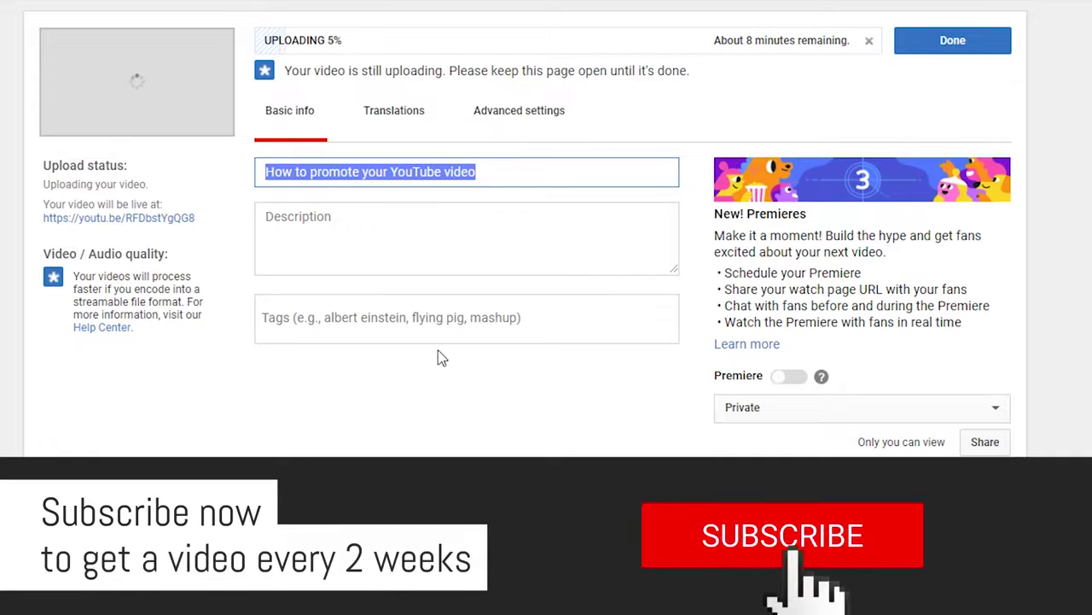
Step: Add the tag "Promote YouTube Video" to the uploading video
click(395, 252)
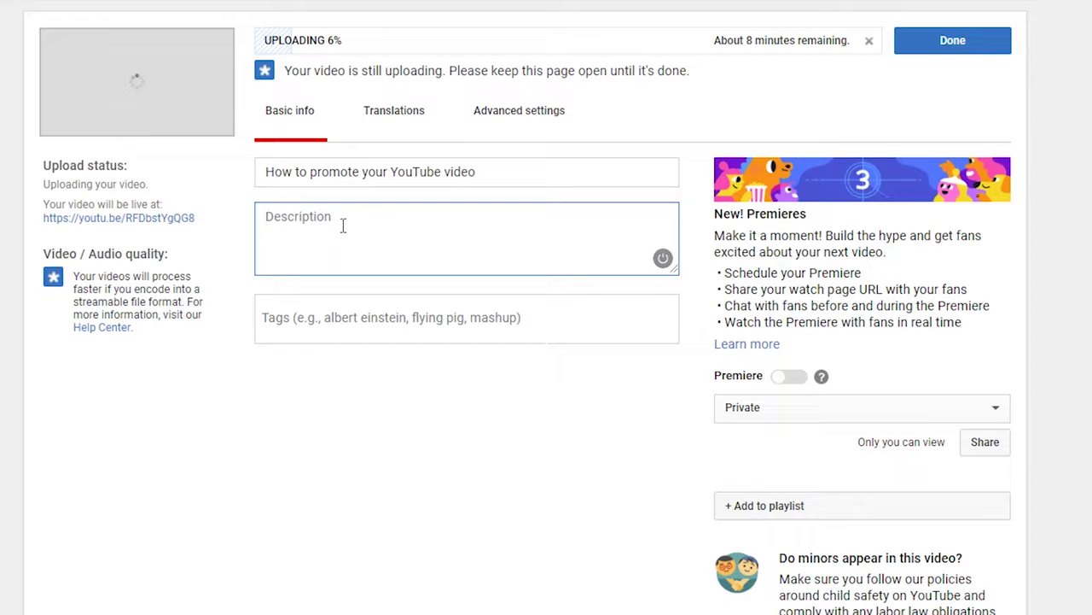
click(374, 324)
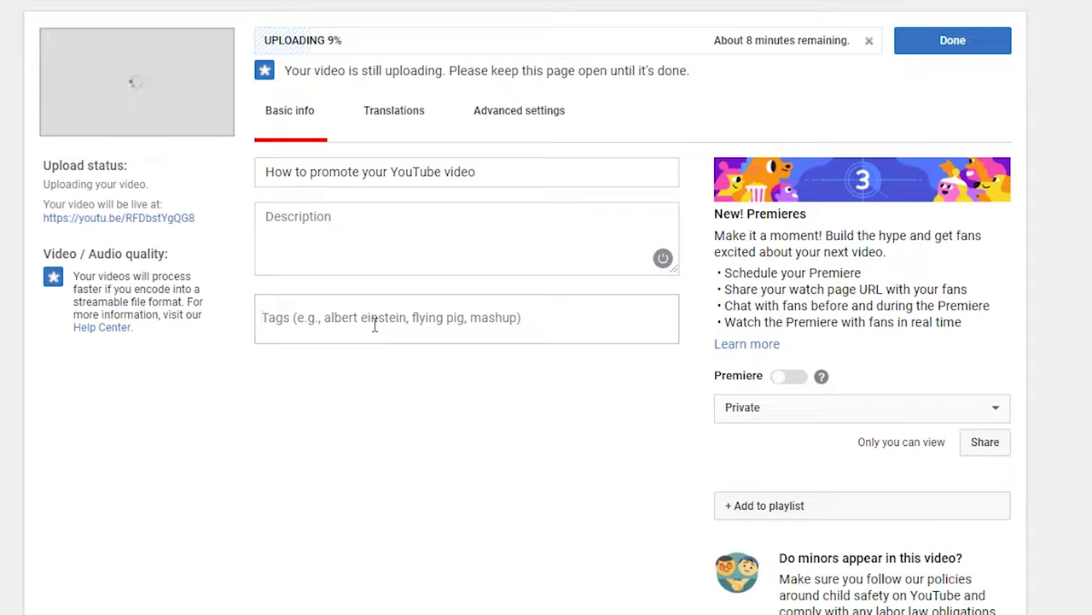
text(Prom)
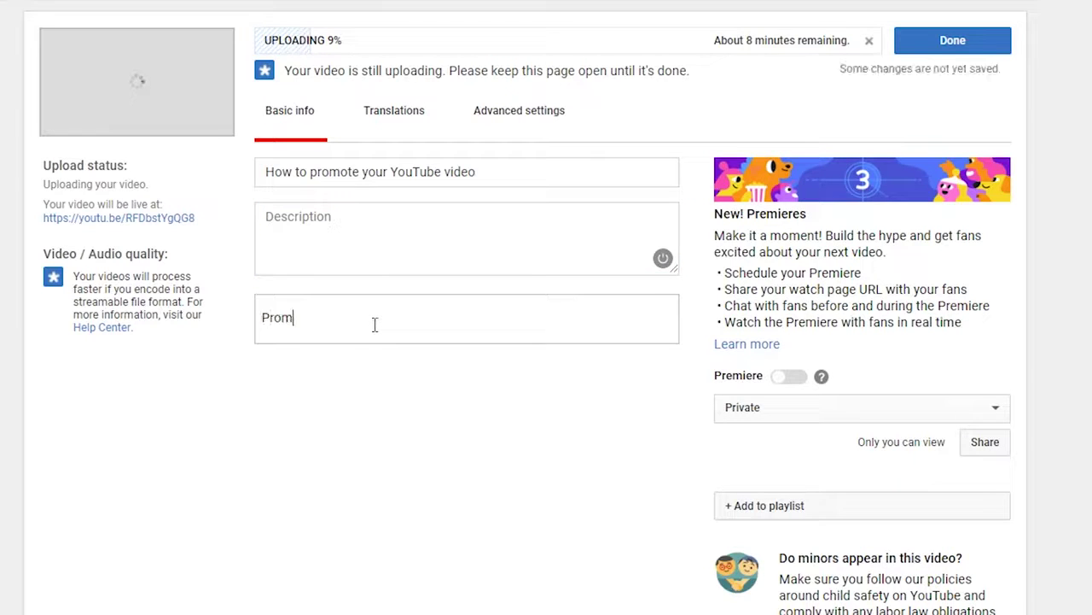
text(ote YouTu)
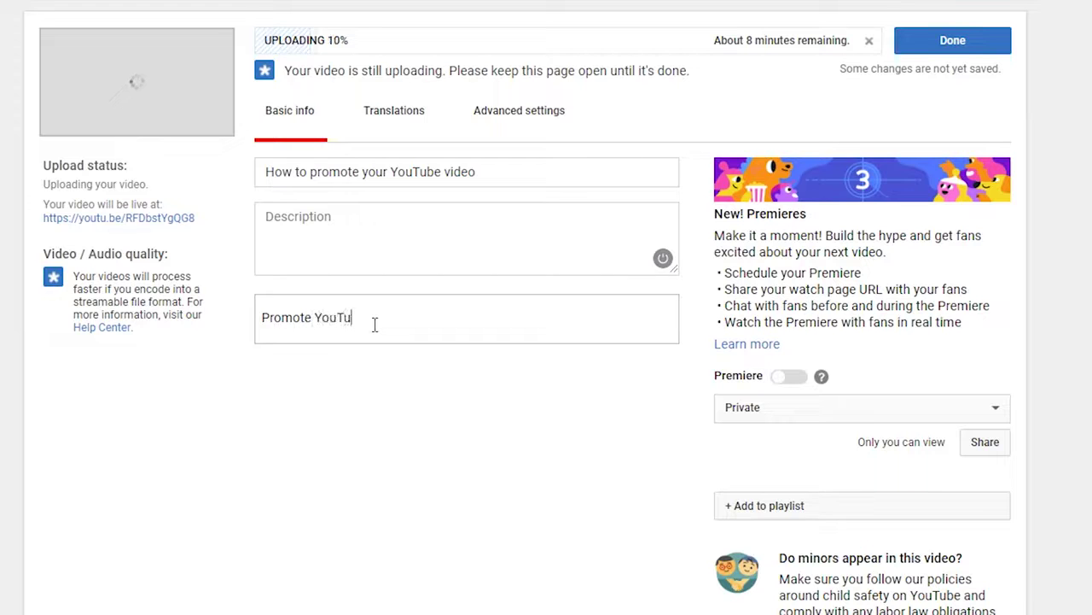
text(be Video)
key(Return)
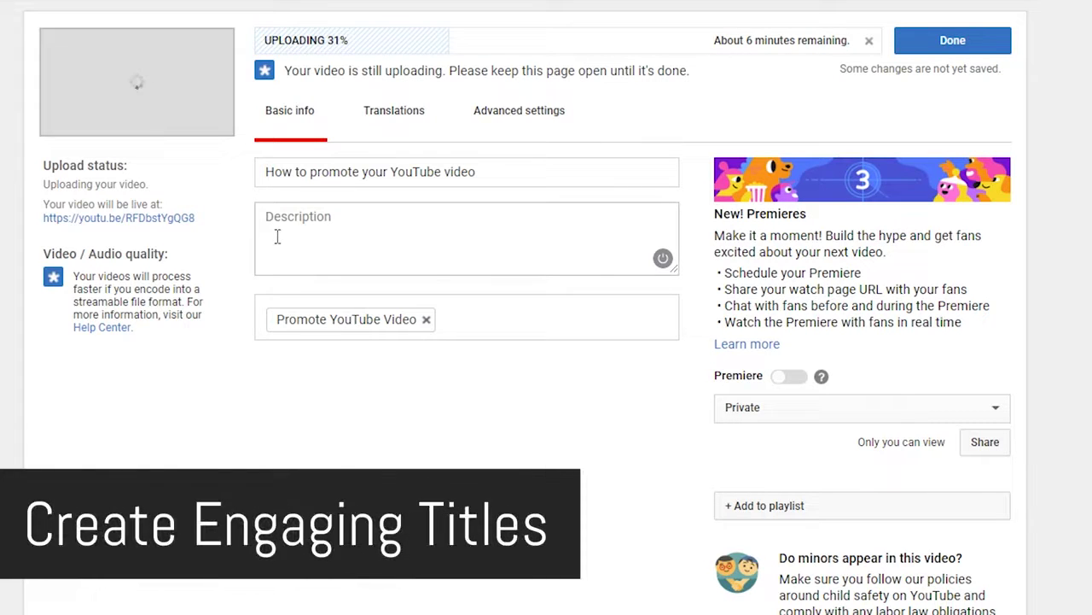
Step: Replace the video title with "3 Ways to Promote your YouTube Videos 📈 Kickstart Growth from 0 Views"
drag(269, 172, 413, 171)
drag(530, 171, 525, 213)
text(3 Ways to Promote your YouTube Videos 📈 Kickstart Growth from 0 Views)
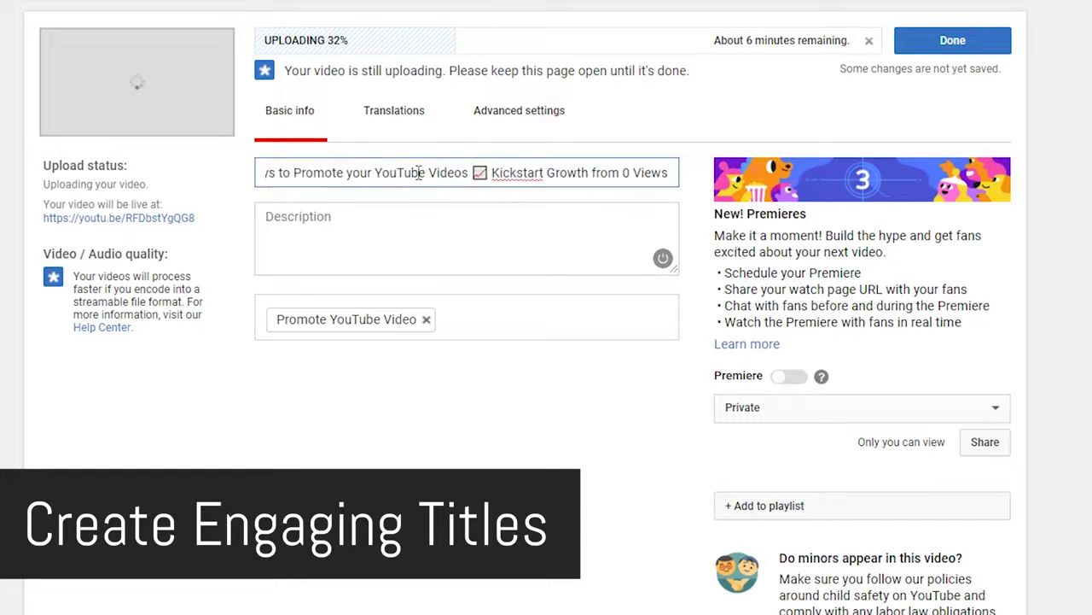
Step: Examine the parts of the new video title: the opening "3 Ways", the main keyword, the emoji and the closing phrase
drag(422, 171, 231, 188)
click(285, 173)
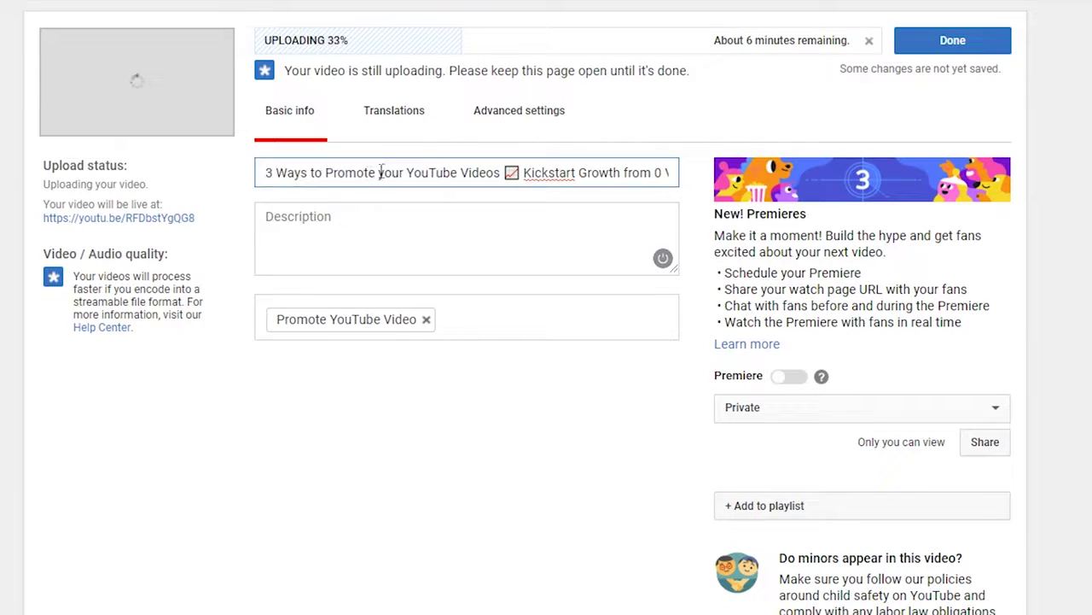
drag(555, 172, 220, 179)
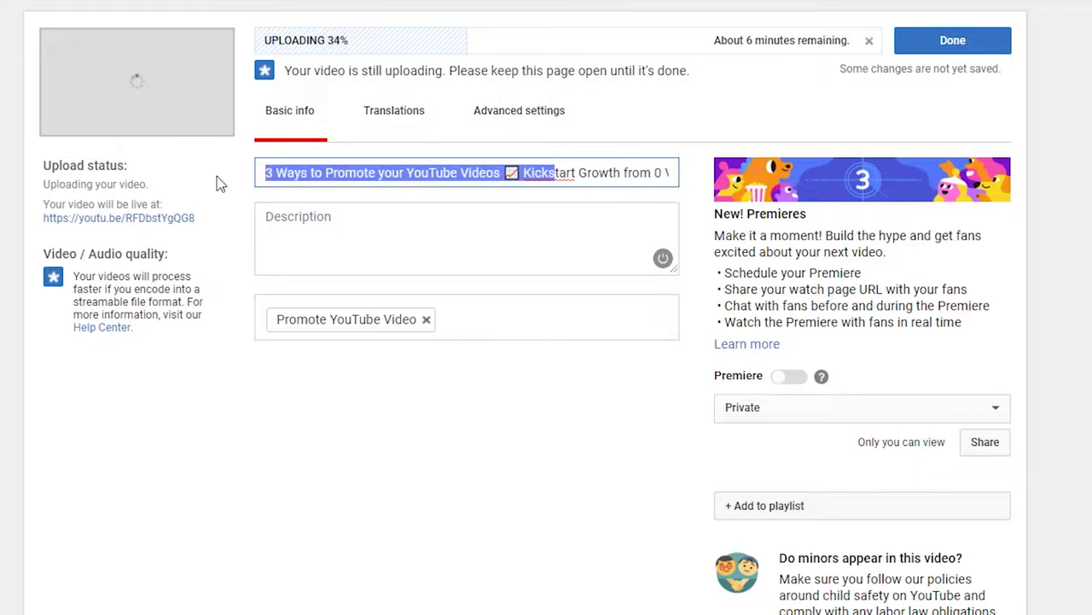
click(360, 175)
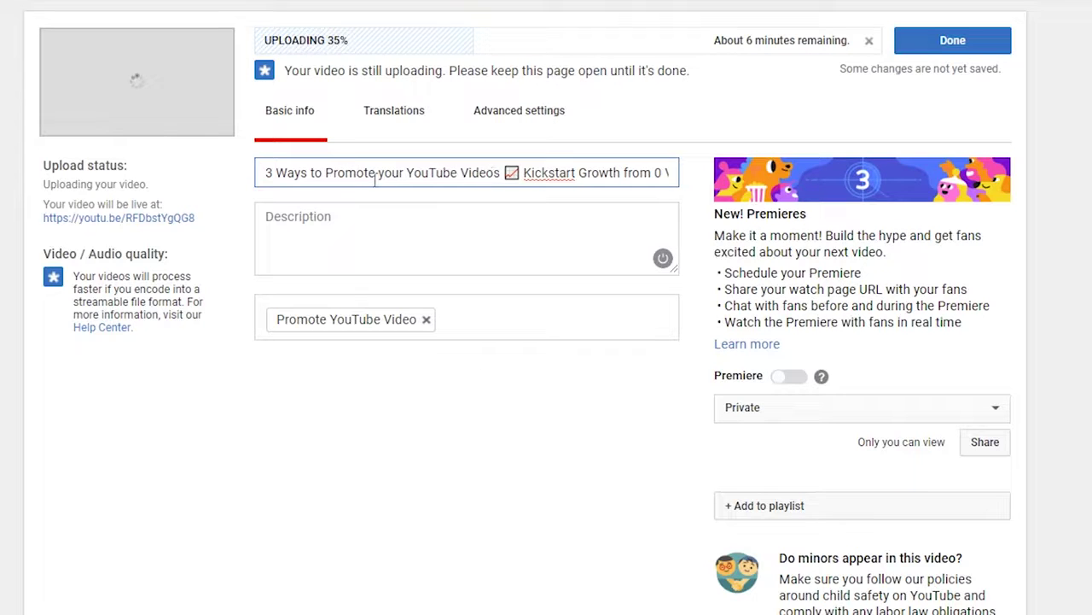
drag(305, 175, 265, 175)
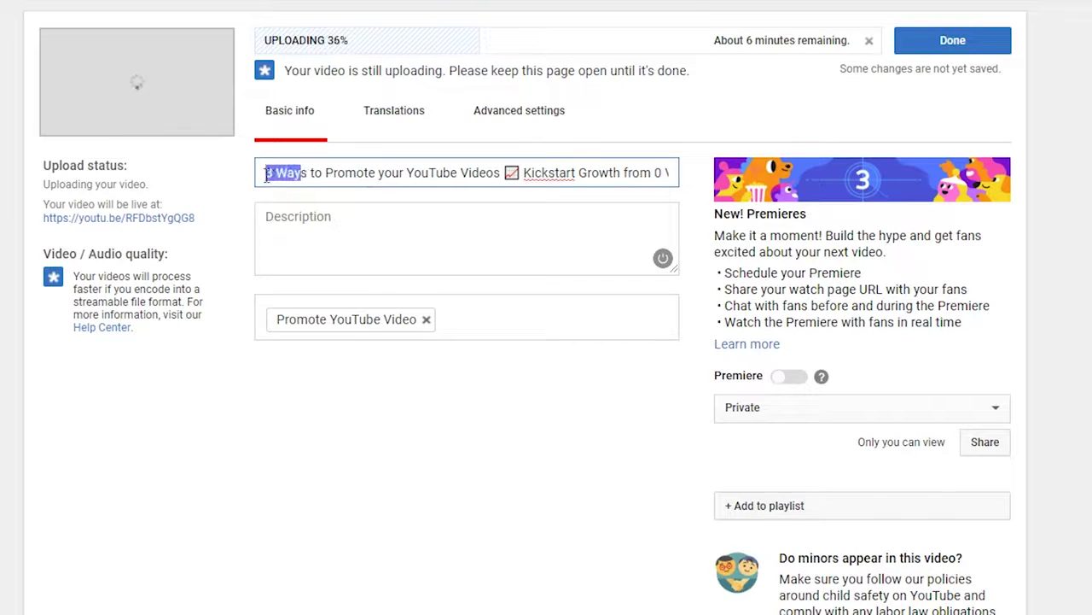
click(307, 175)
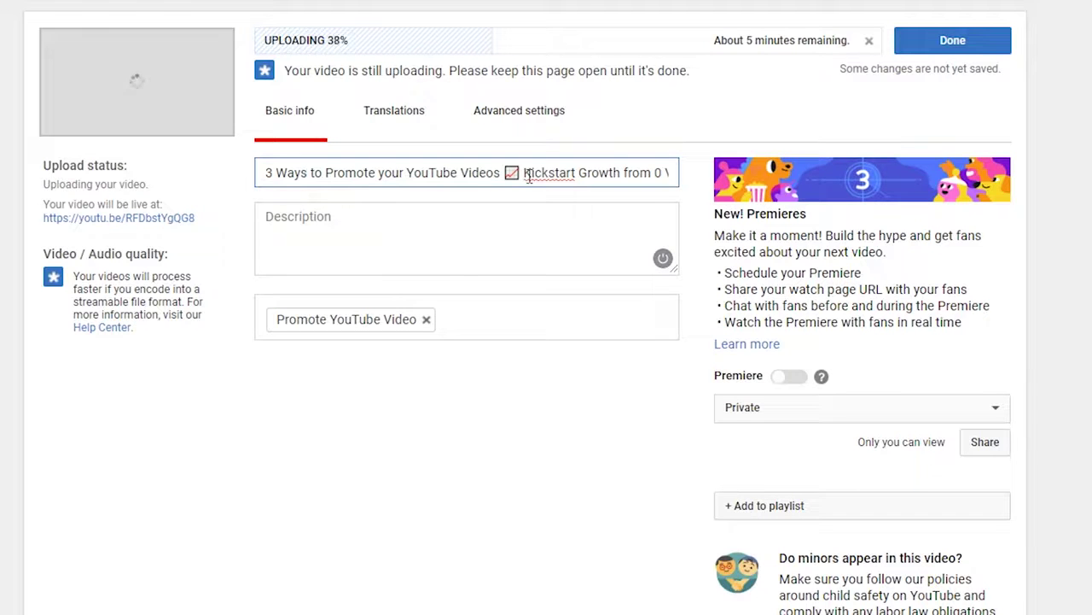
drag(524, 174, 672, 172)
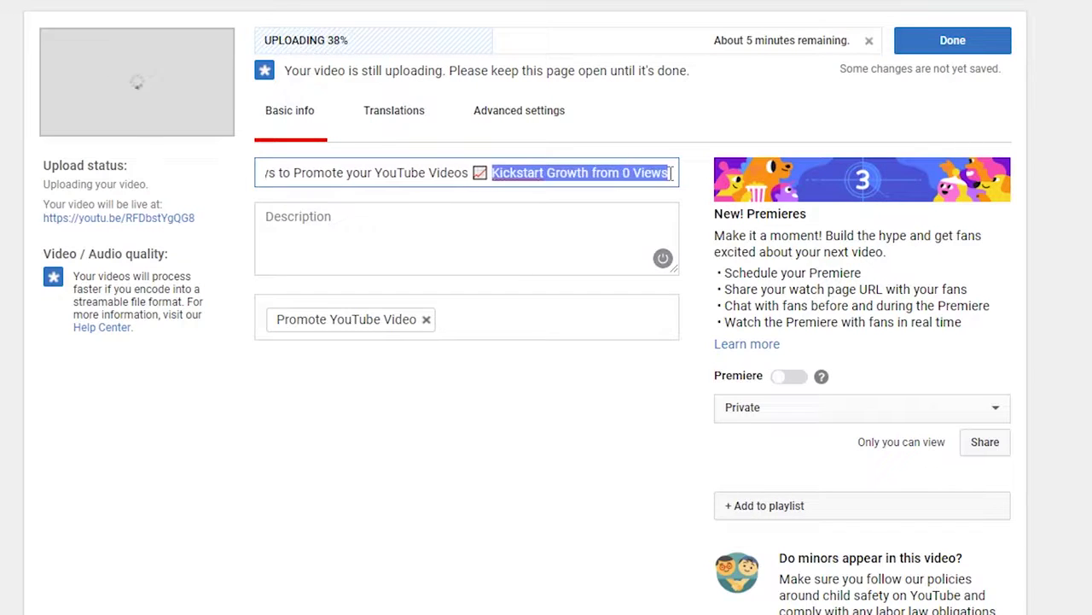
drag(366, 175, 261, 175)
click(391, 175)
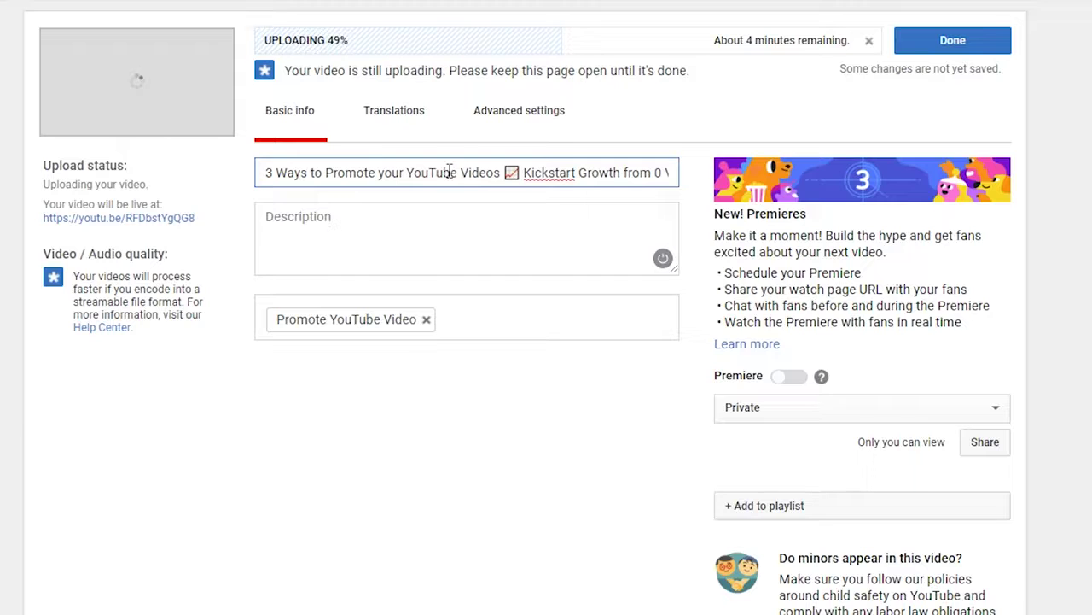
drag(656, 172, 675, 172)
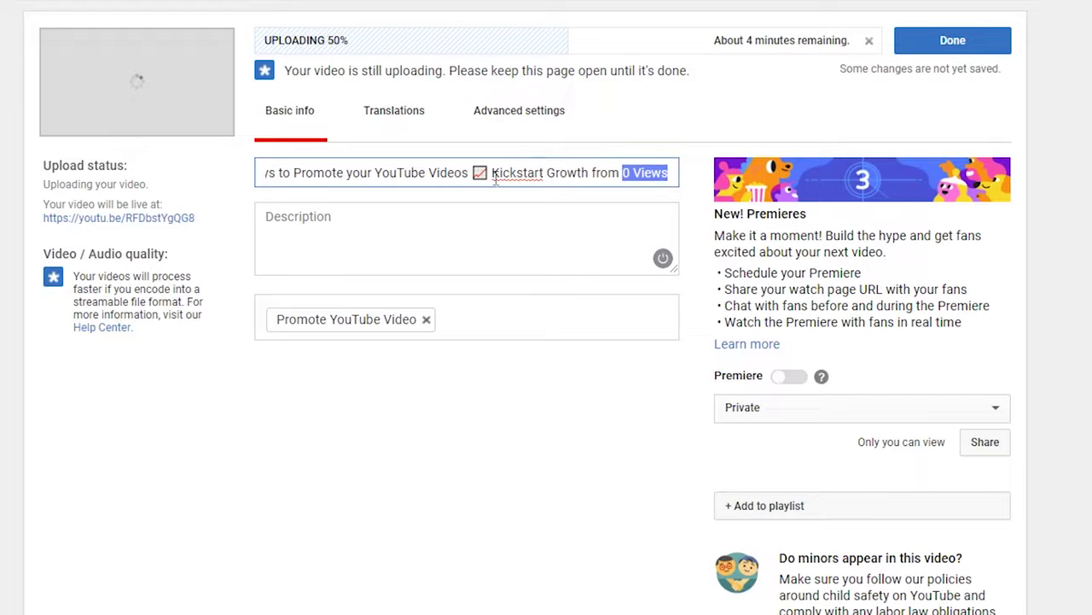
drag(329, 175, 238, 180)
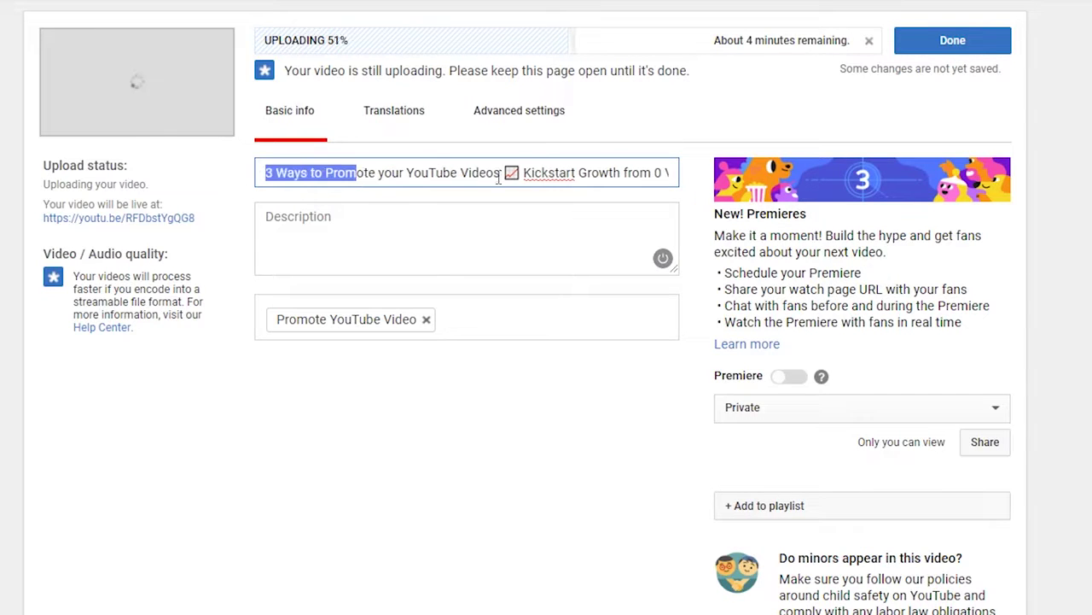
click(404, 176)
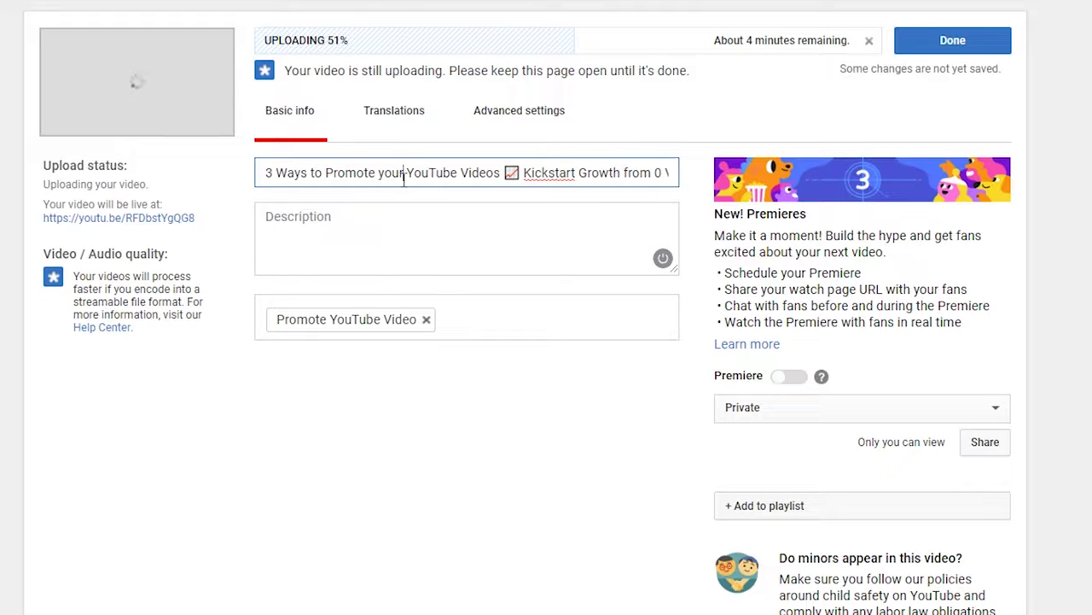
drag(503, 175, 522, 175)
click(429, 177)
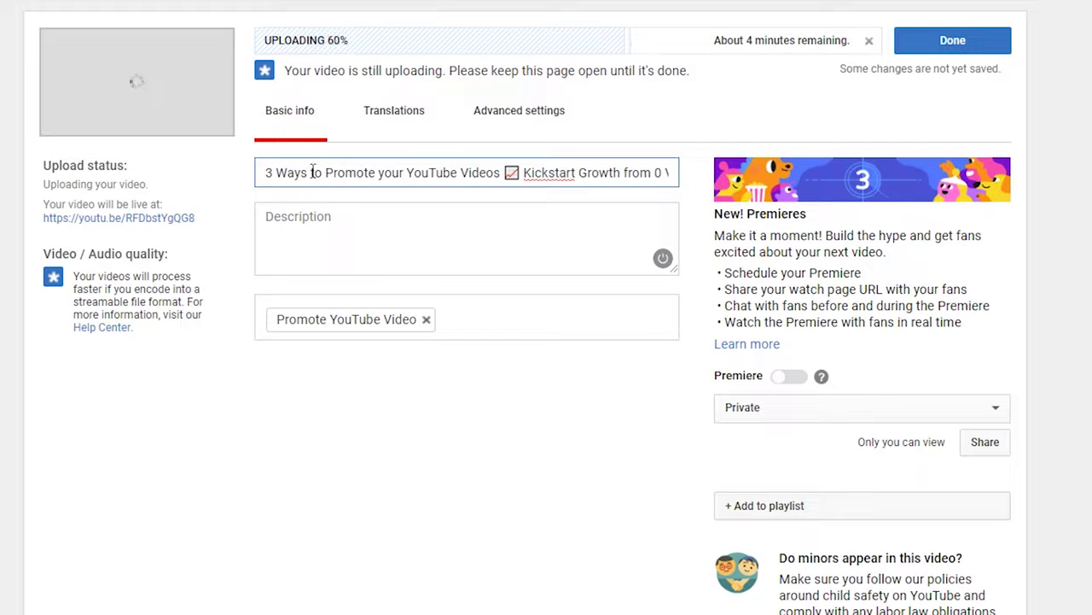
click(377, 235)
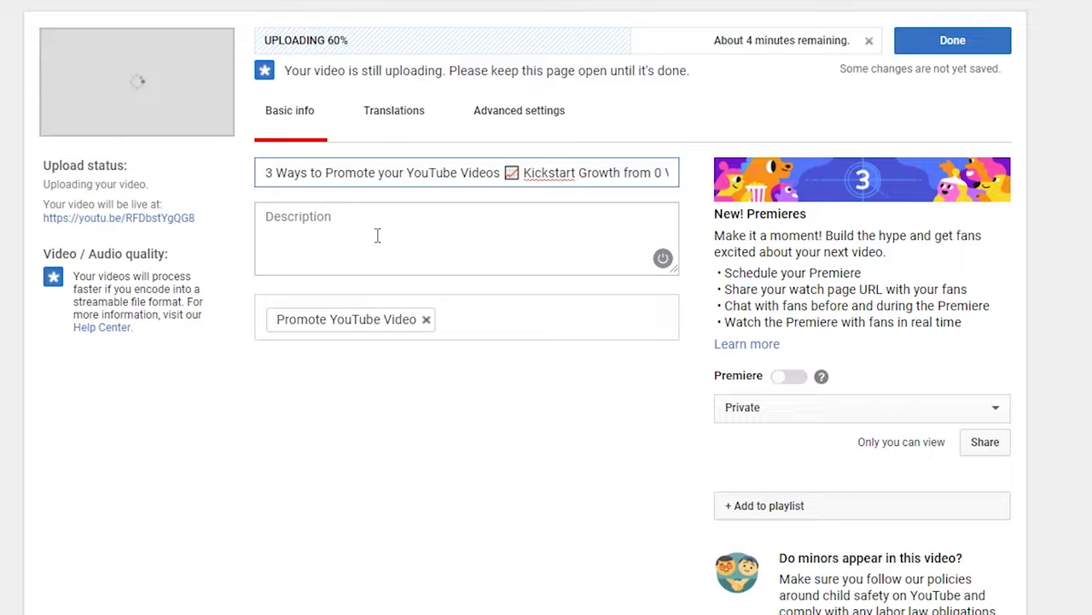
key(Tab)
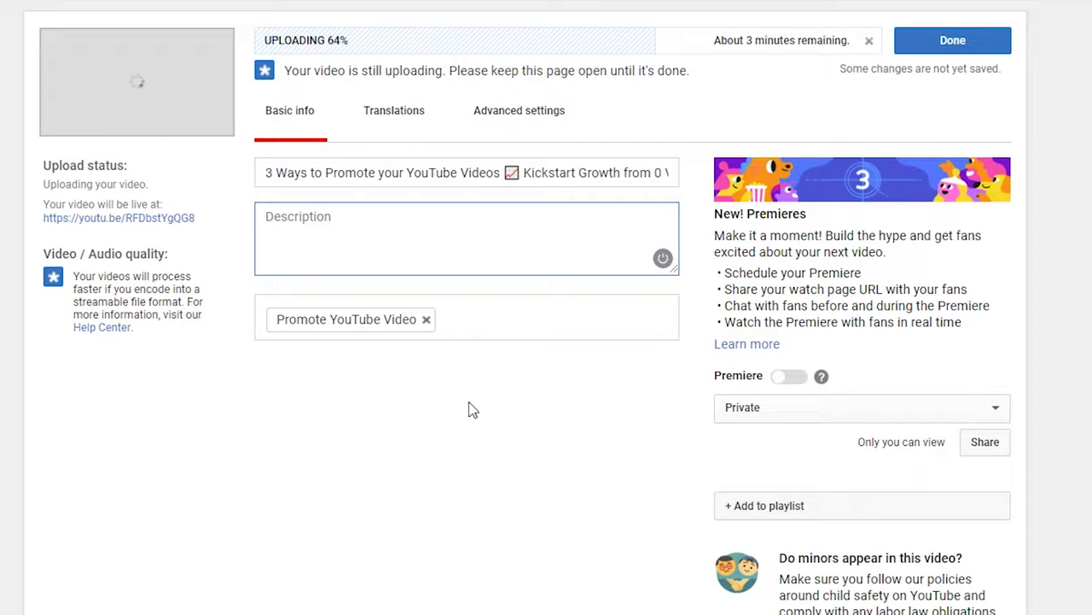
click(511, 326)
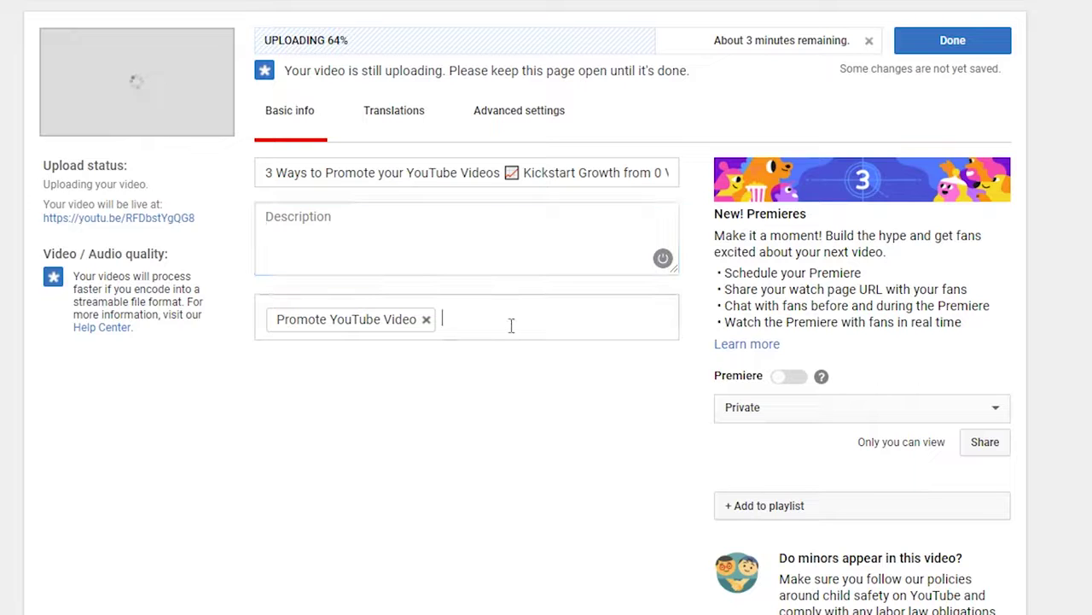
click(422, 223)
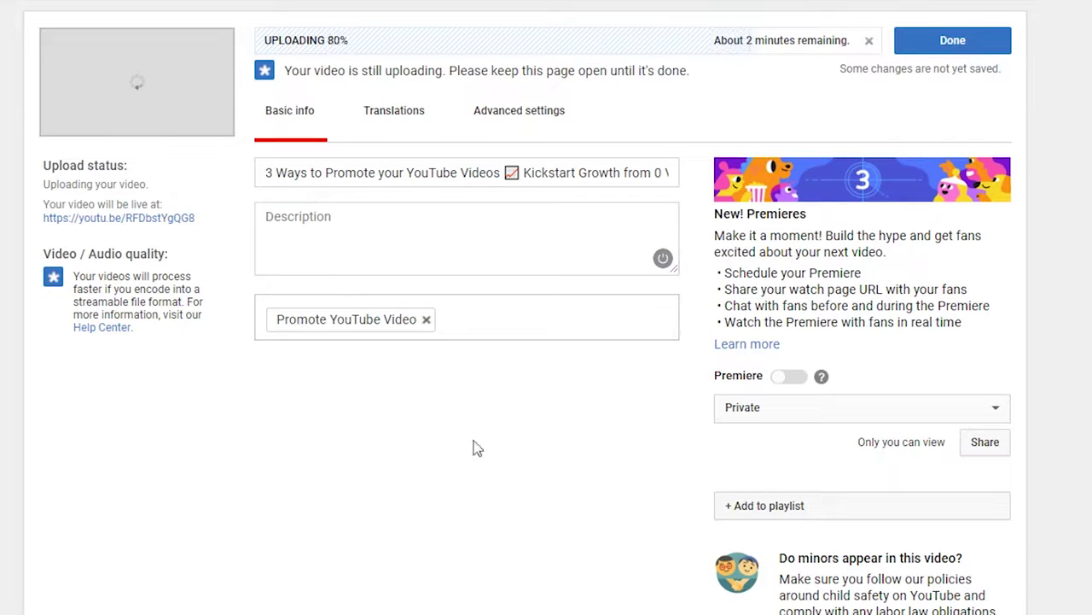
click(295, 235)
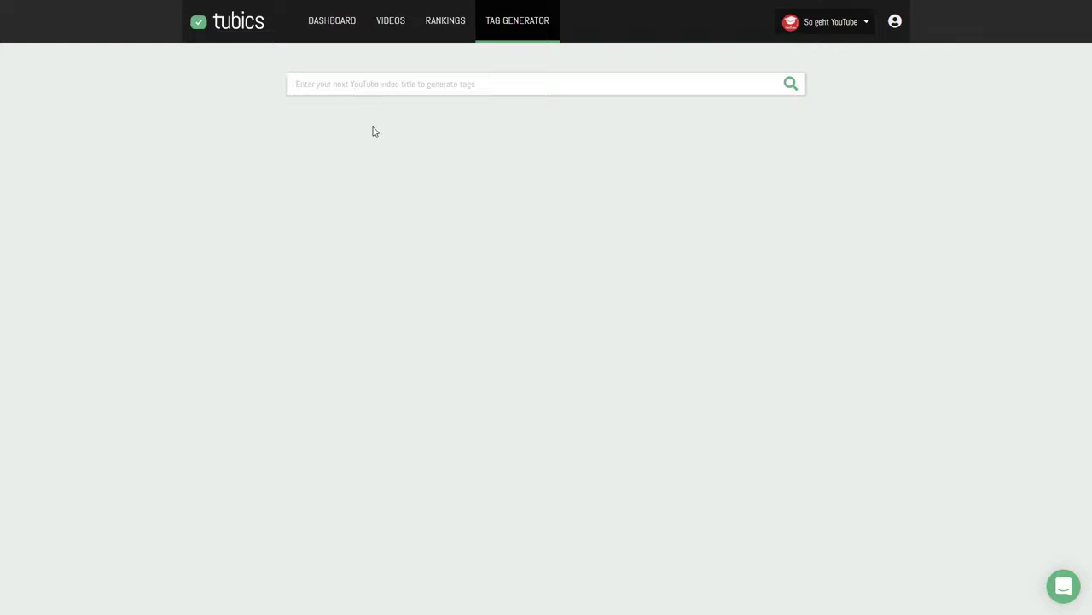
Step: Switch to the tubics Tag Generator and generate tags for "promote youtube video"
text(promo)
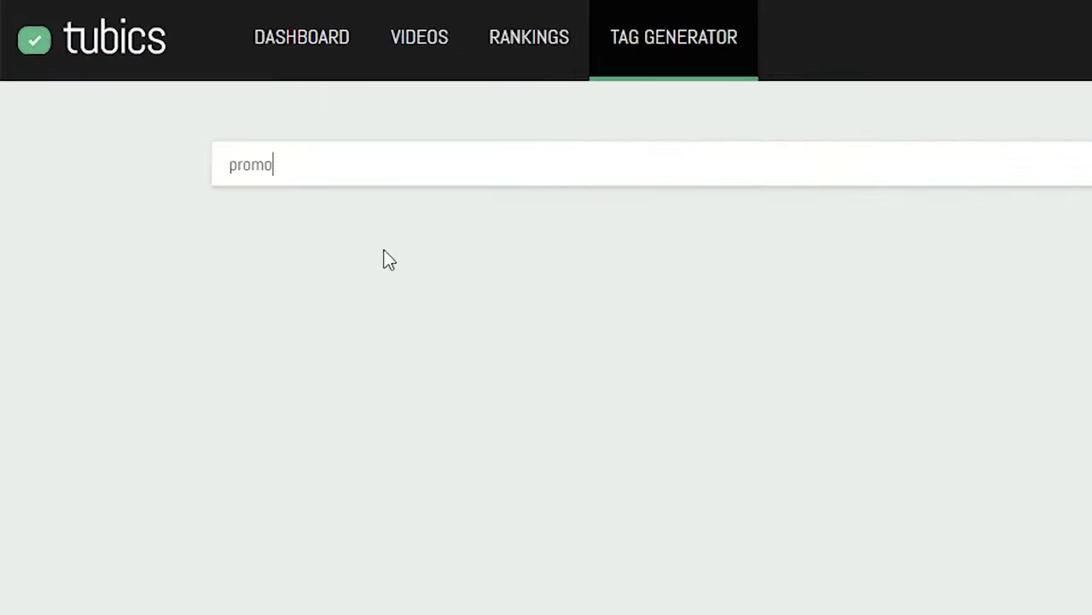
text(te youtube v)
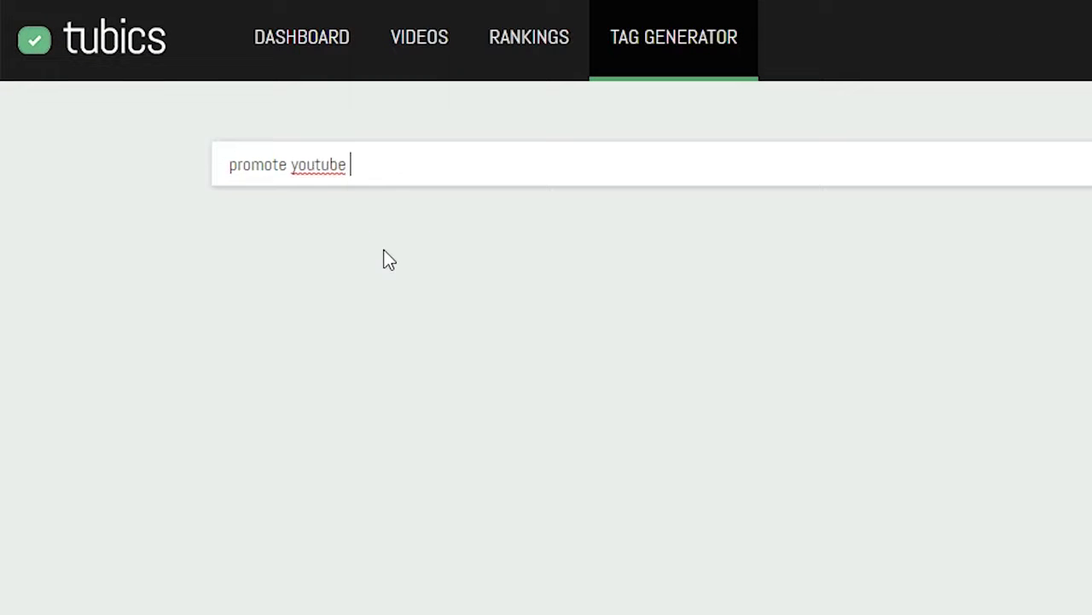
text(ideo)
key(Return)
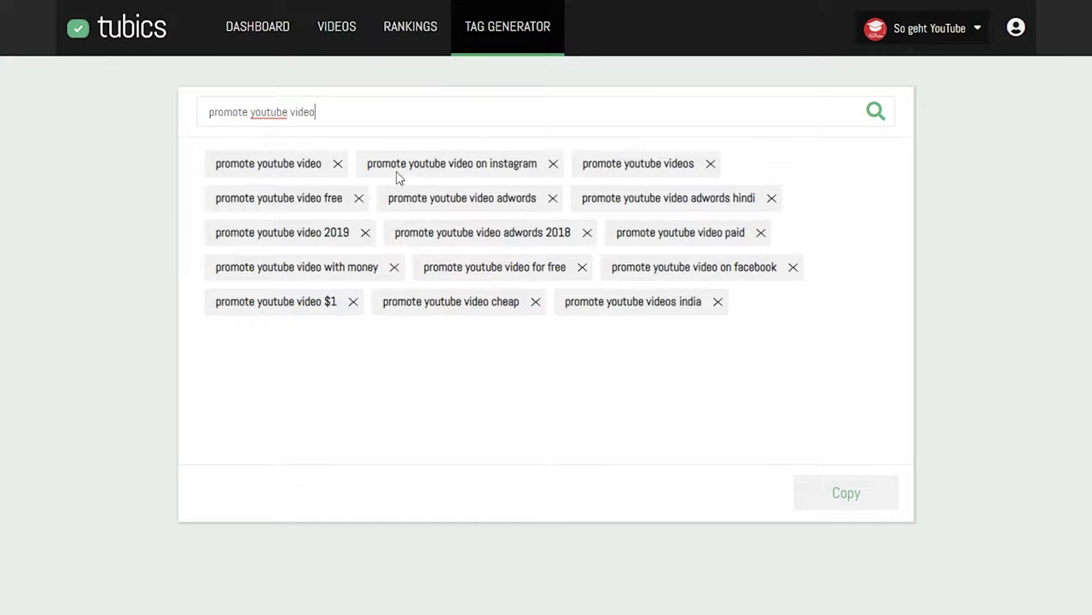
Step: Remove the generated tags "promote youtube video on instagram", "promote youtube video adwords hindi" and "promote youtube videos india"
click(554, 164)
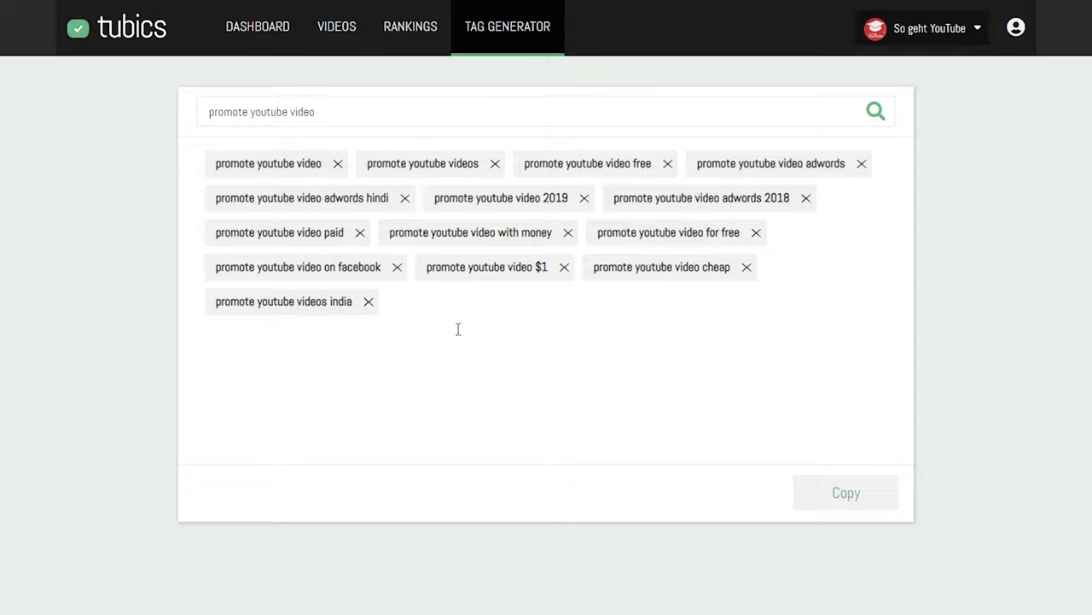
click(405, 198)
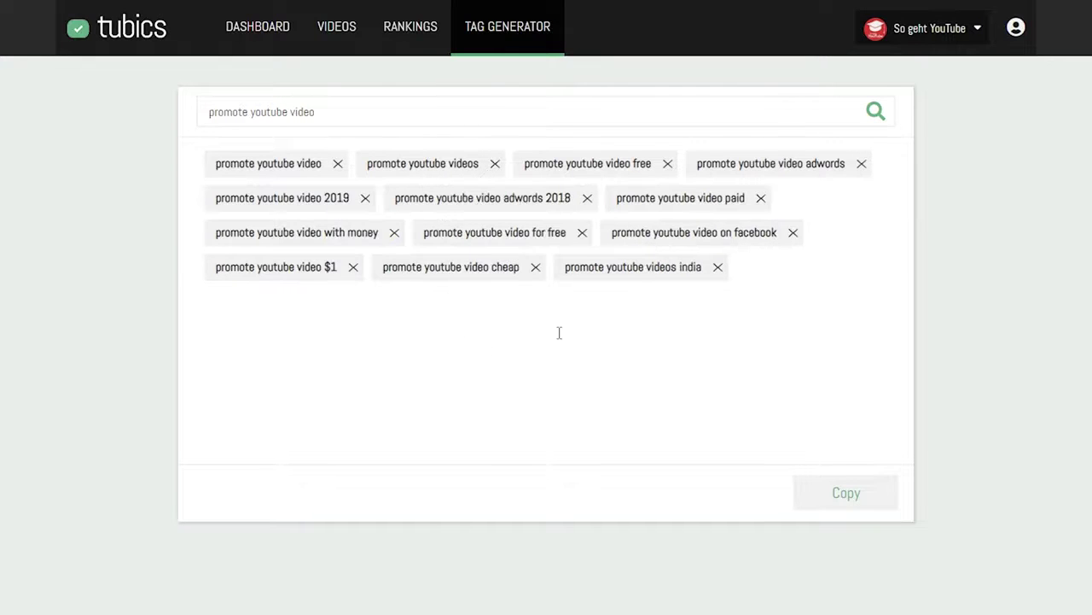
click(718, 267)
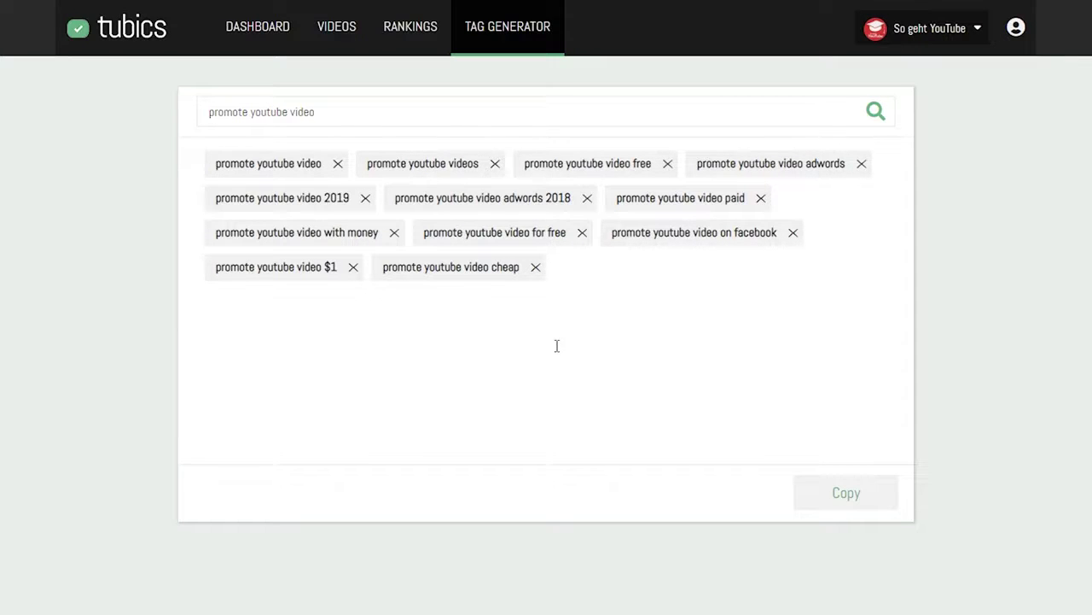
Step: Copy the remaining generated tags and paste them into the video's tags on the YouTube upload page
click(852, 493)
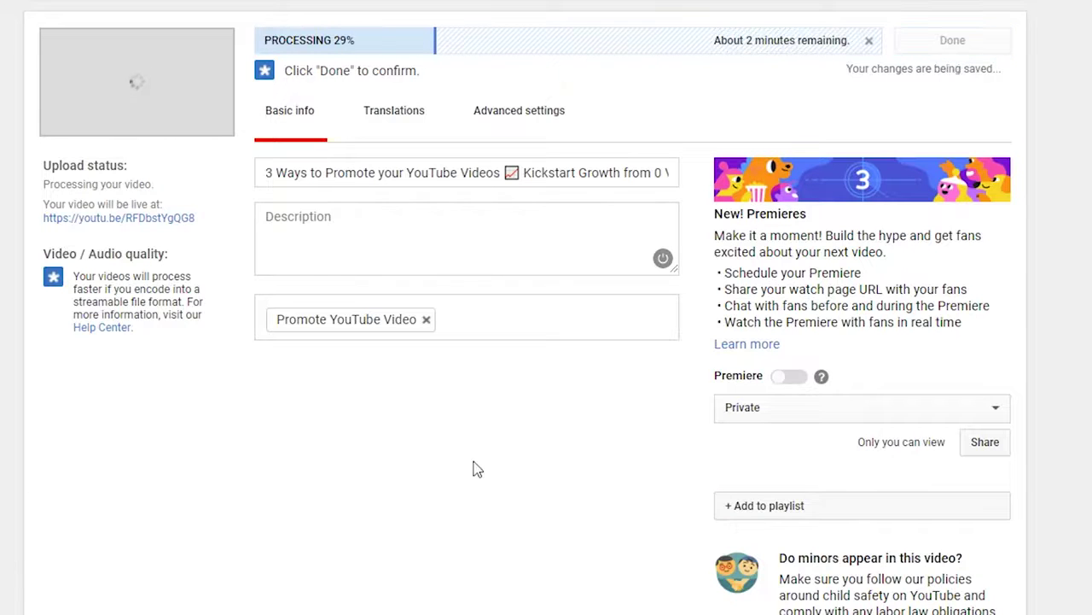
click(510, 314)
key(ctrl+v)
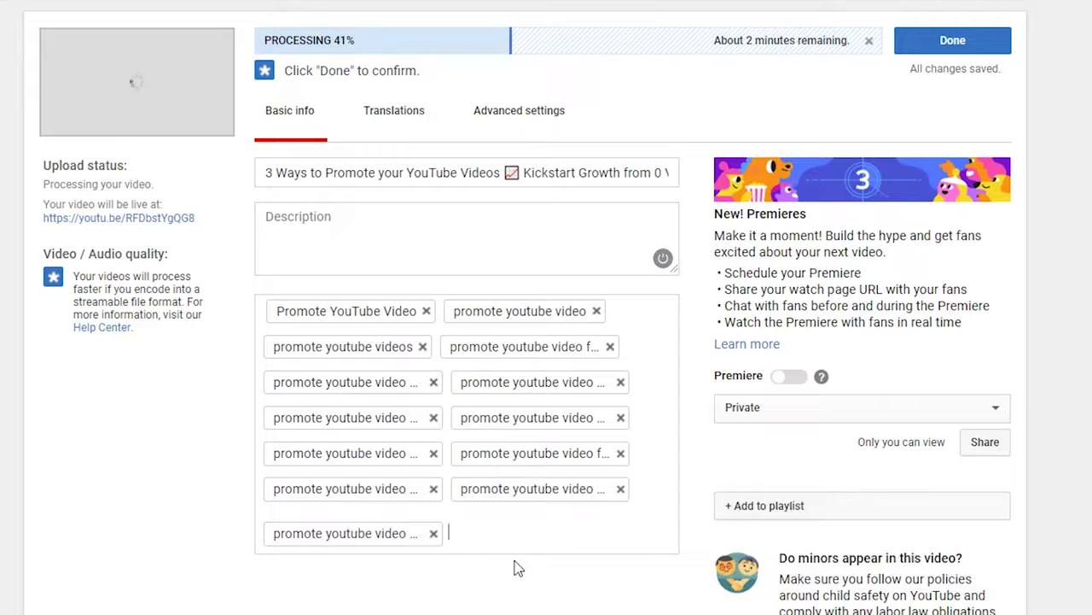
Step: Add the tags "tutorial", "english" and "tubics" to the video
text(tutorial)
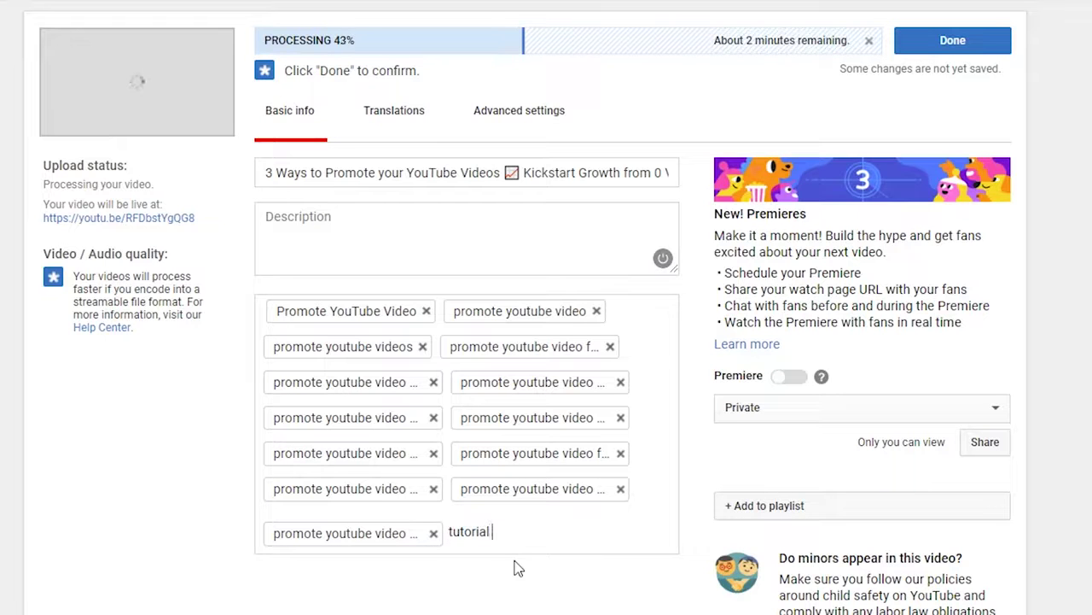
key(Return)
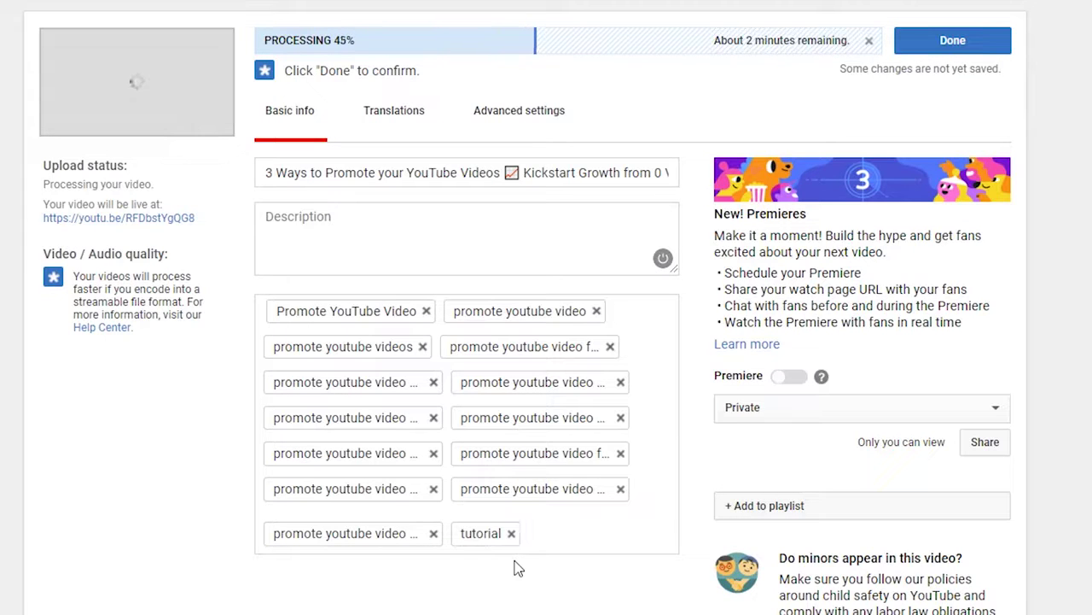
text(en)
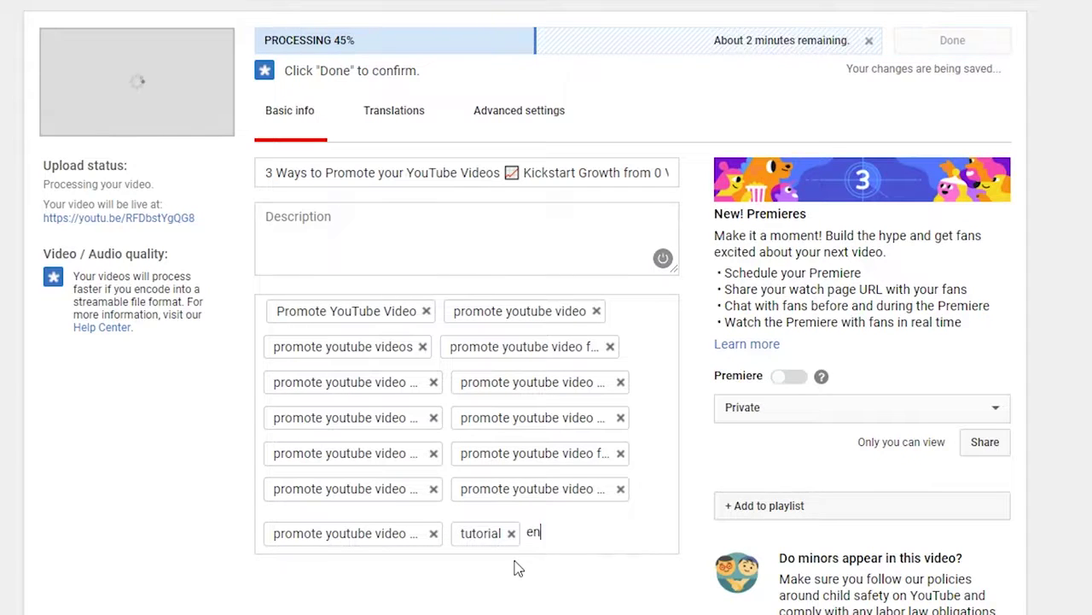
text(glish)
key(Return)
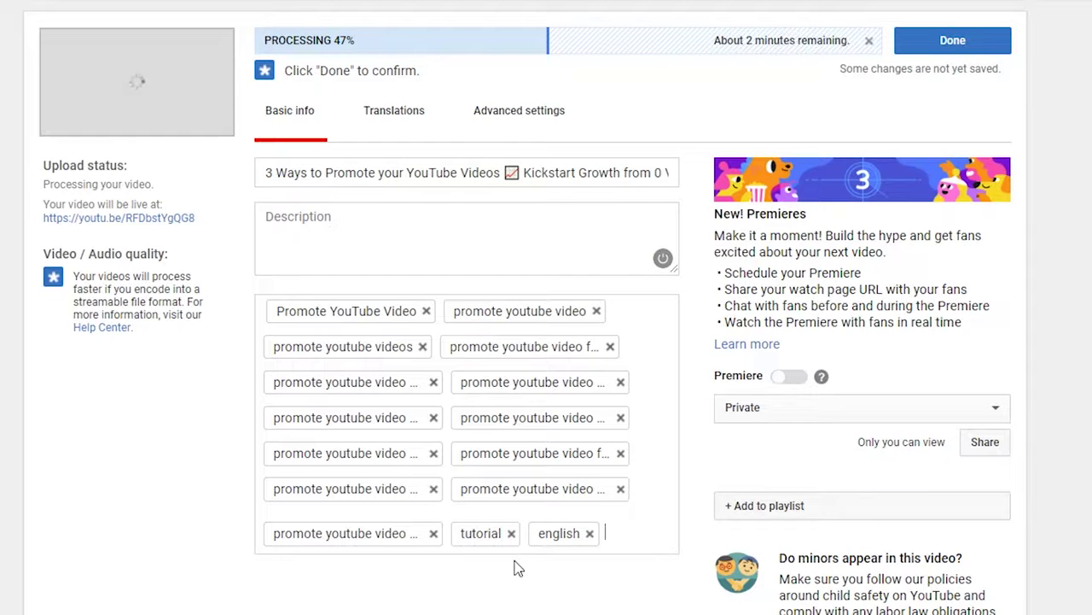
text(tubics)
key(Return)
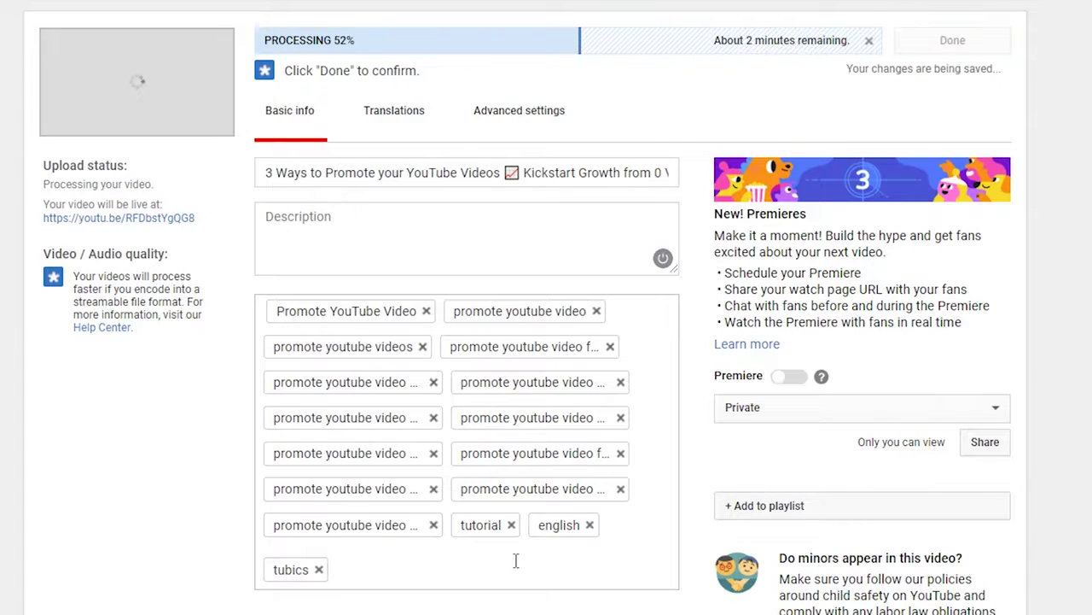
Step: Add the tag "promote youtube channel" to the video
text(promote )
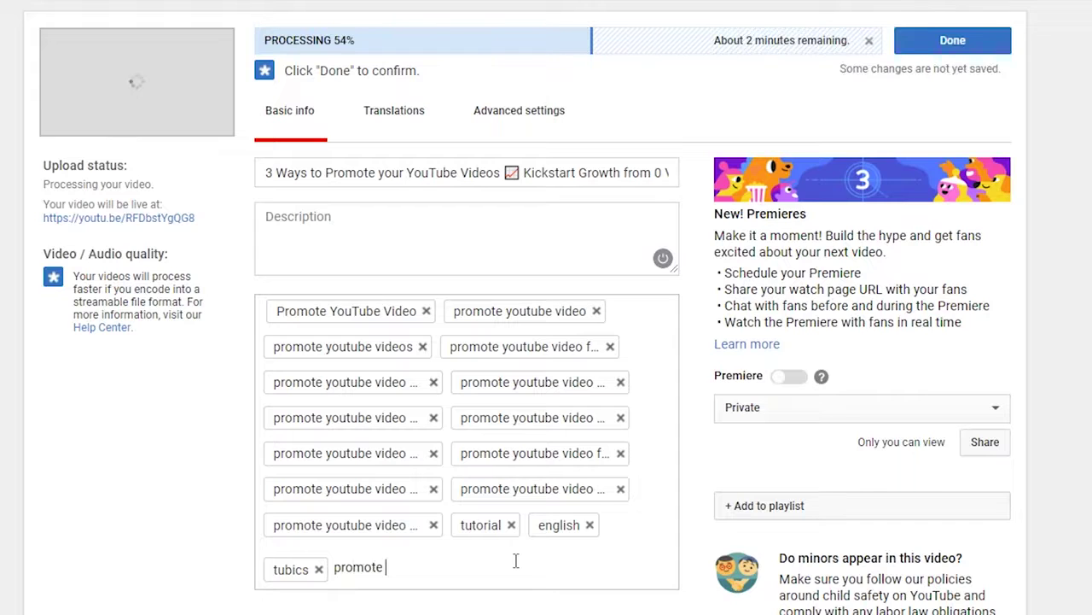
text(youtube channel)
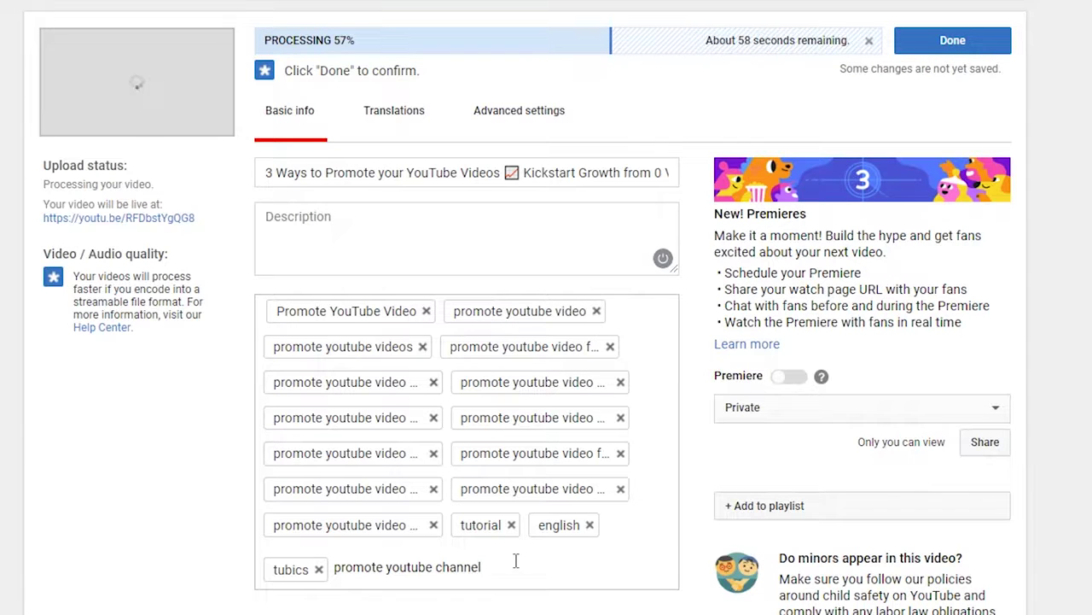
key(Return)
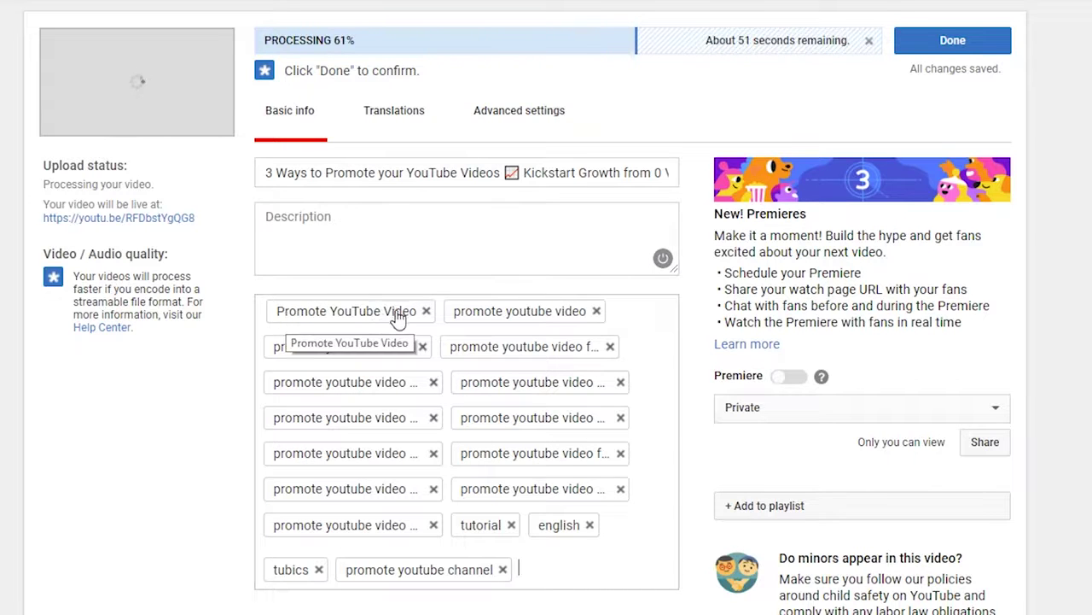
Step: Enlarge the empty video description field to make more room for text
click(373, 254)
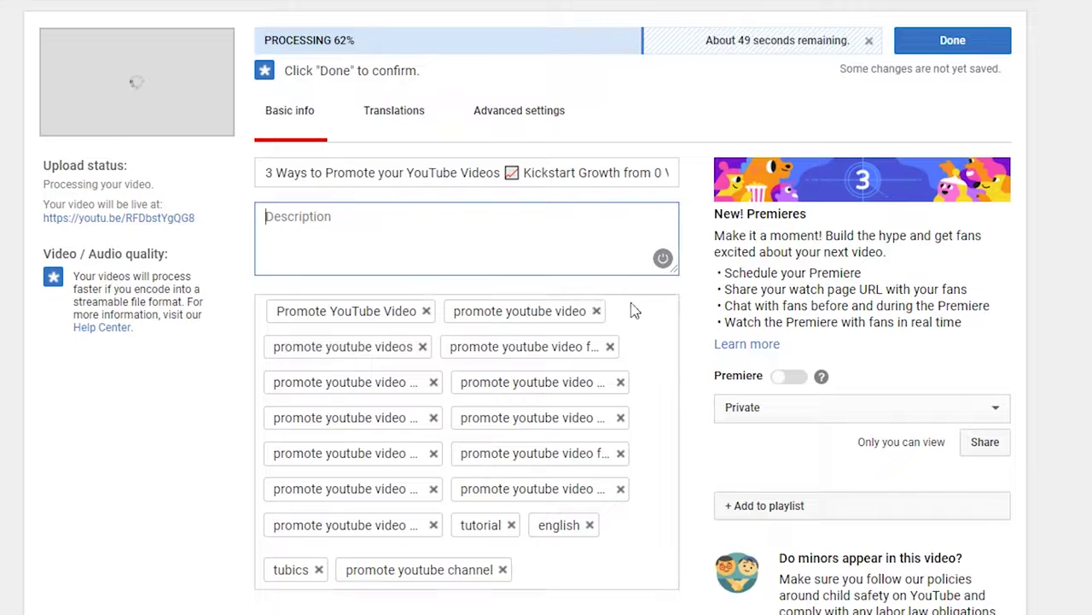
drag(674, 273, 674, 404)
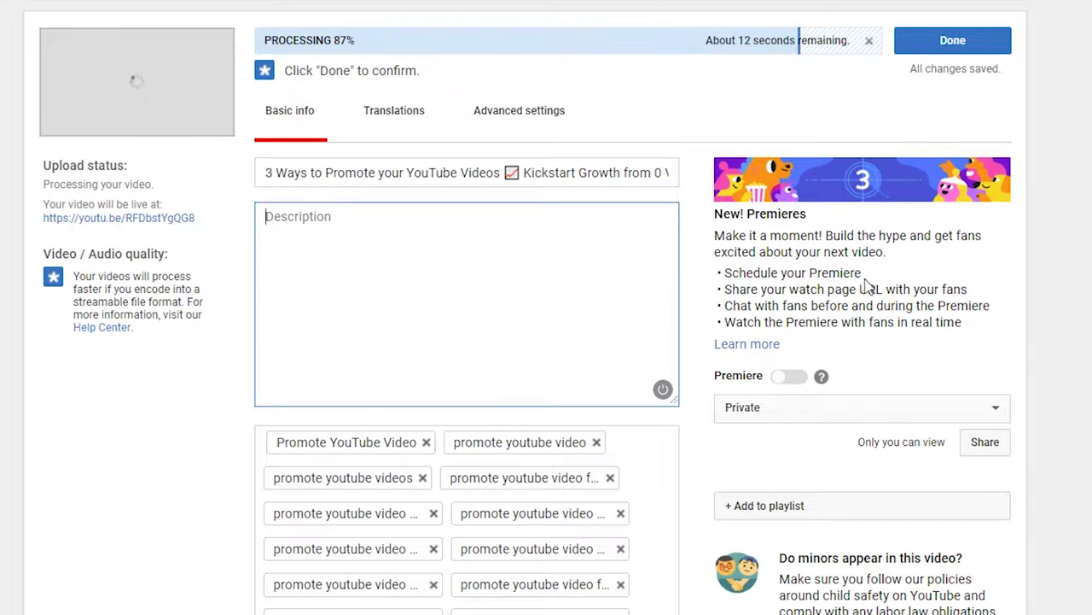
Step: Examine the video's available privacy options without changing the current selection
click(760, 415)
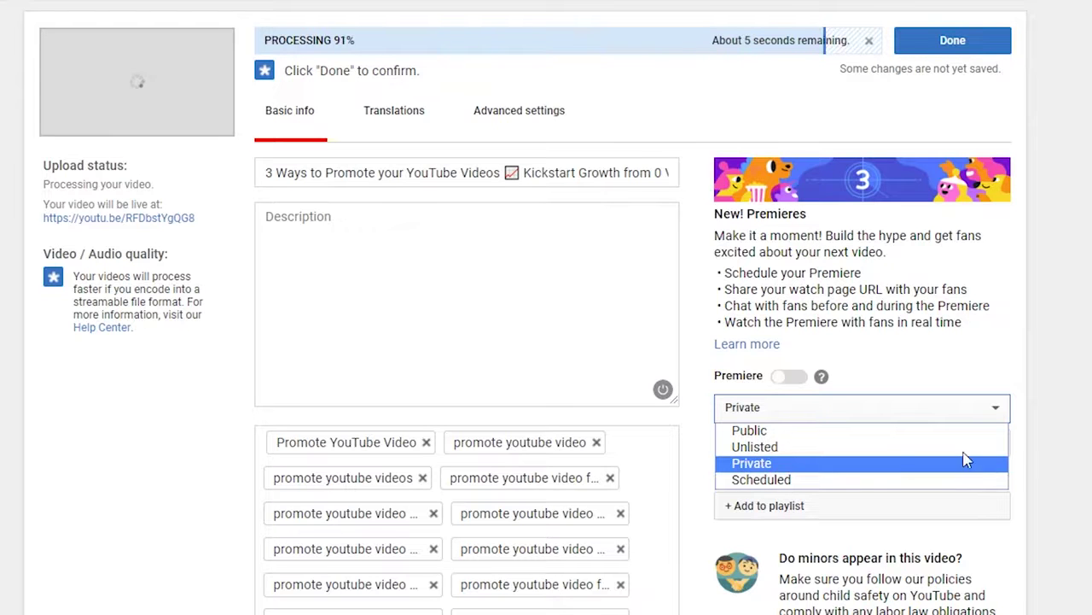
click(1066, 456)
click(990, 414)
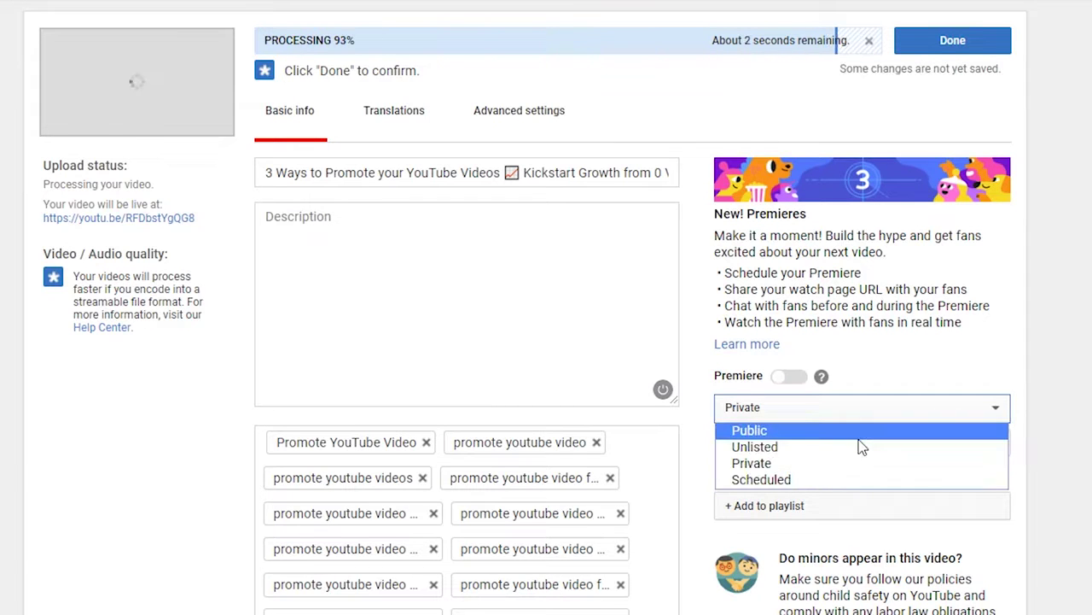
click(1089, 445)
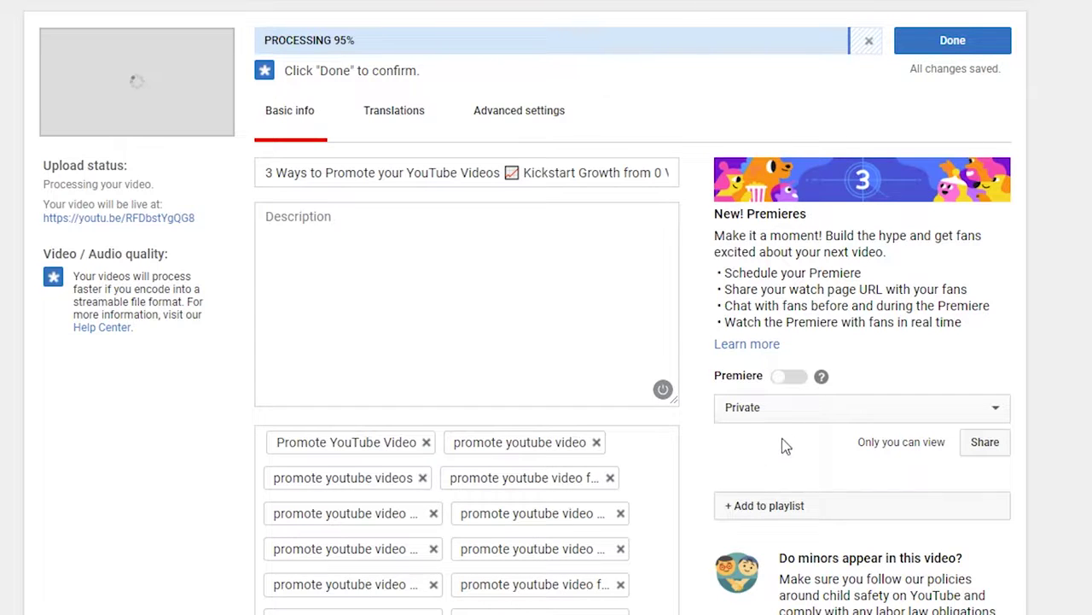
click(790, 407)
click(1031, 441)
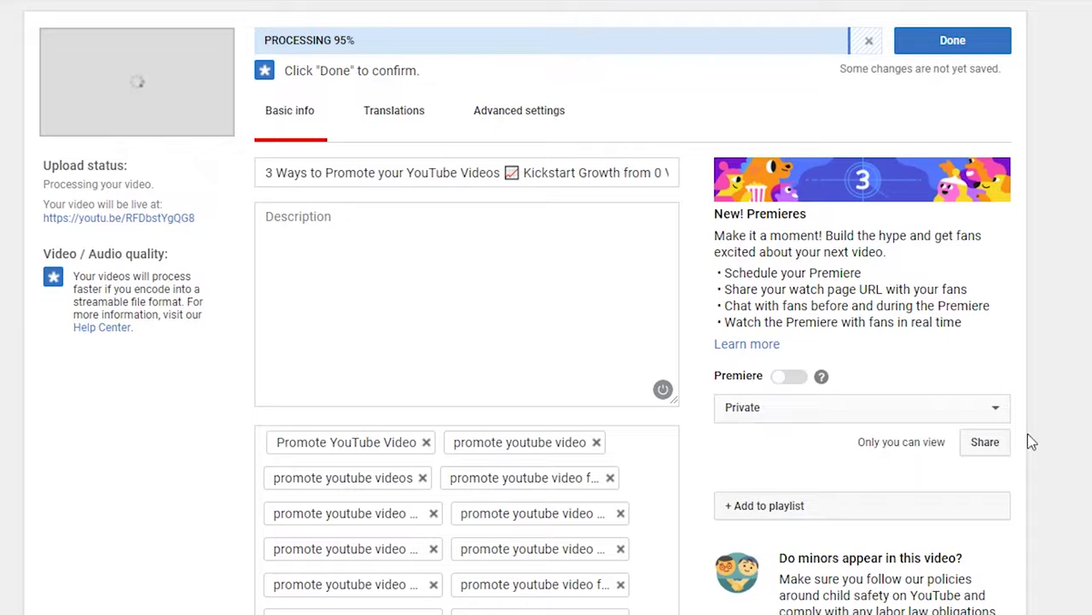
Step: Add the video to the "YouTube Tips for Creators" playlist
scroll(853, 285, down, 4)
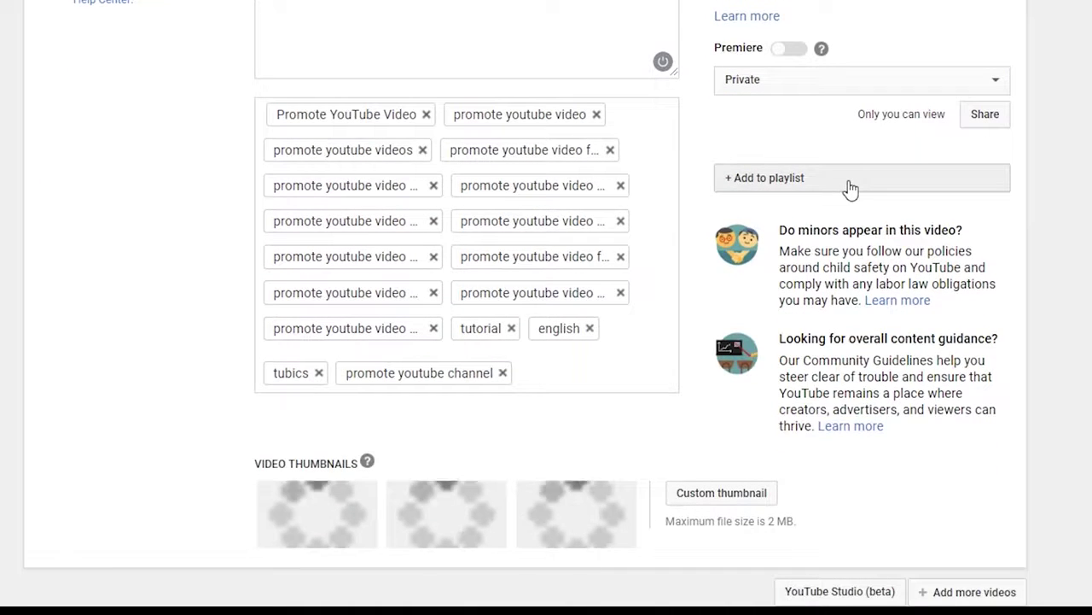
click(847, 186)
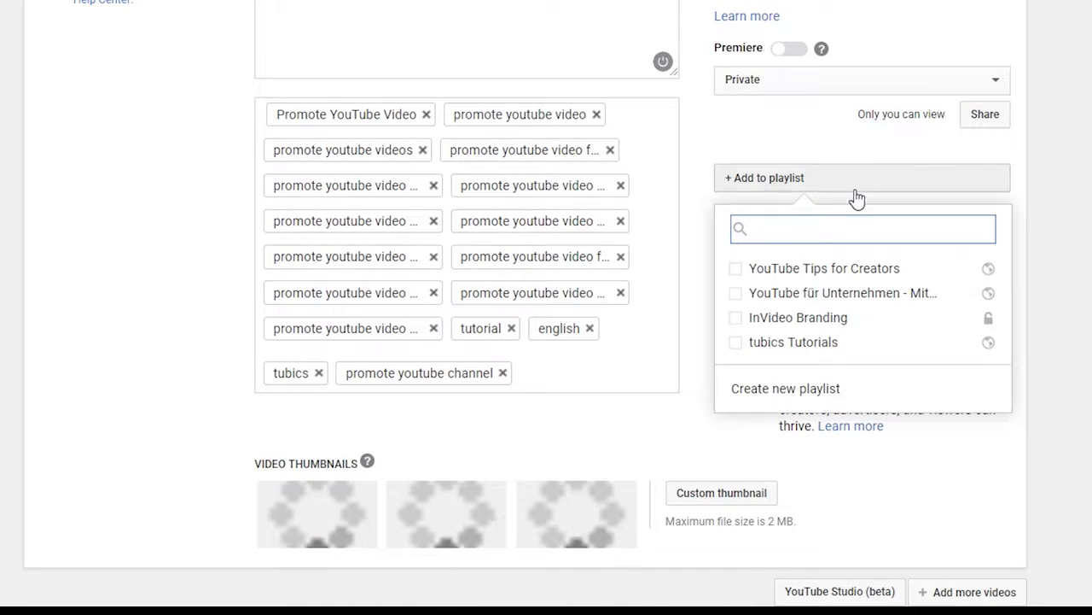
click(737, 270)
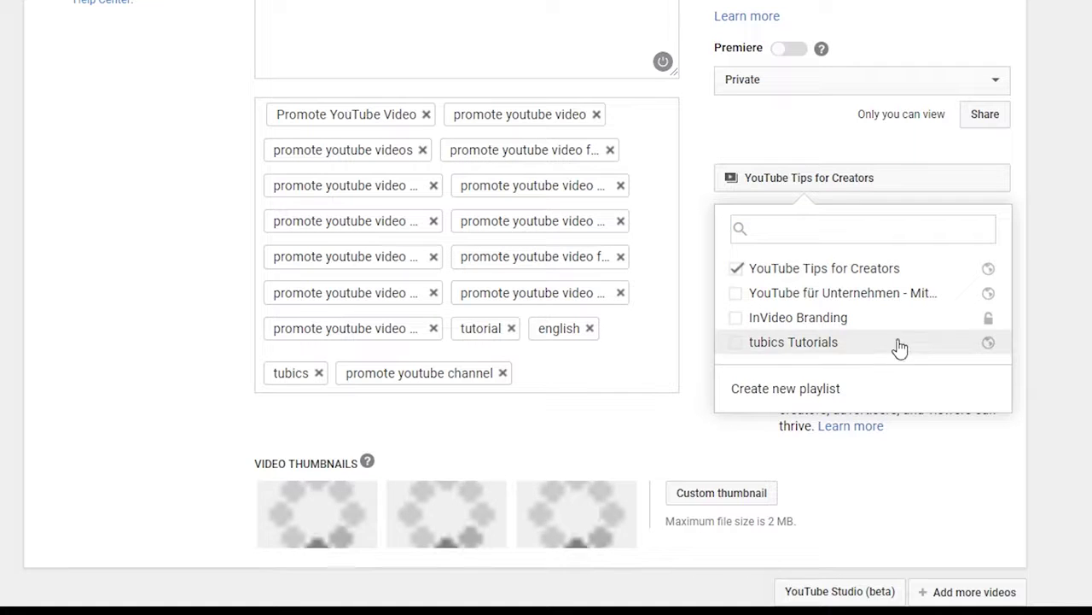
click(1044, 248)
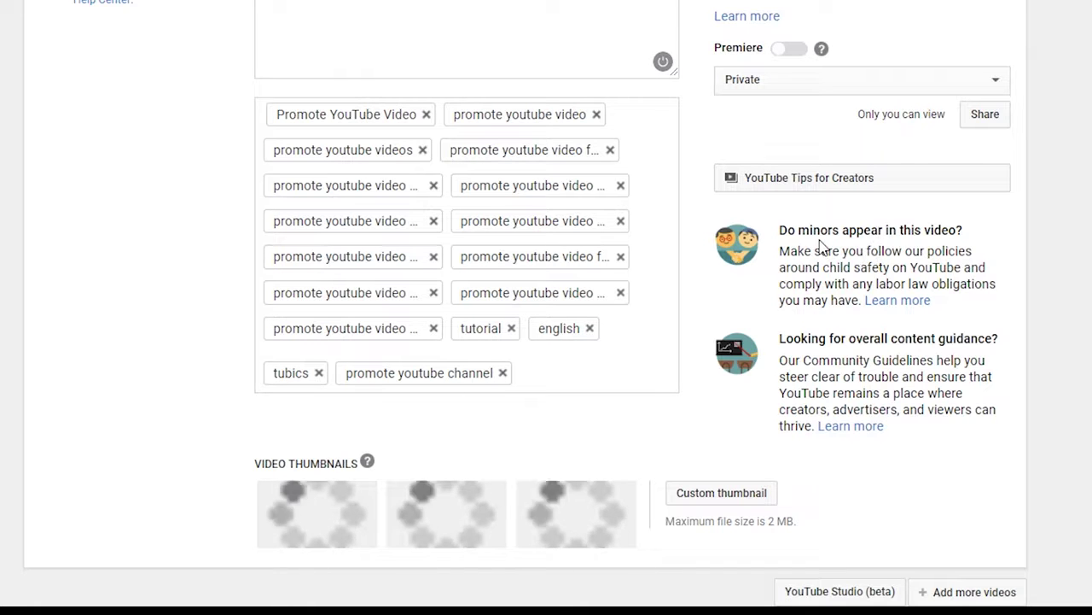
Step: Upload thumbnail.jpg from the tubics folder on the desktop as the video's custom thumbnail
scroll(739, 273, down, 2)
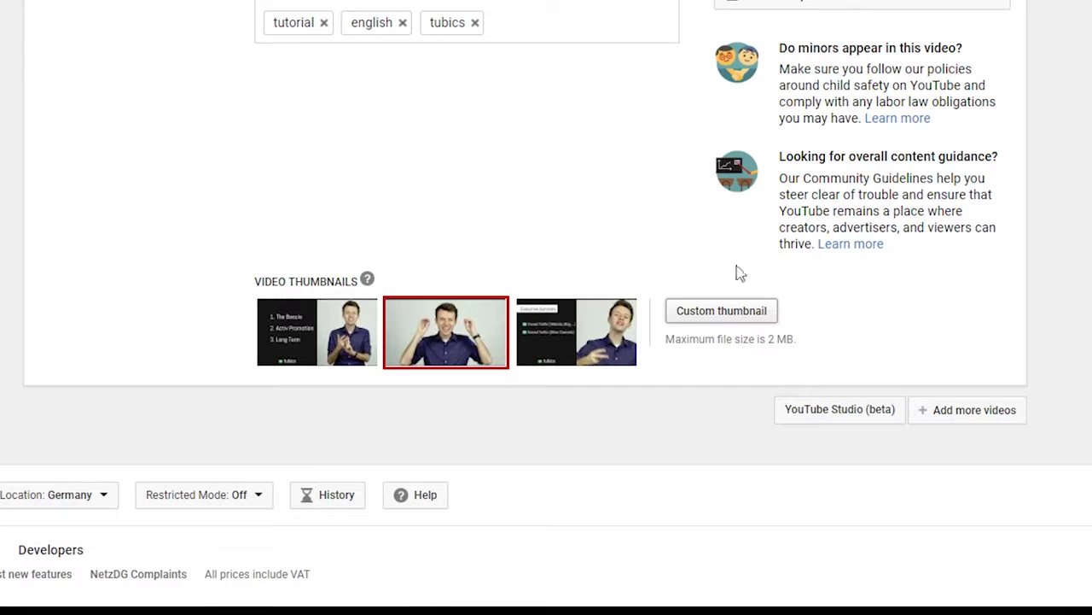
click(739, 311)
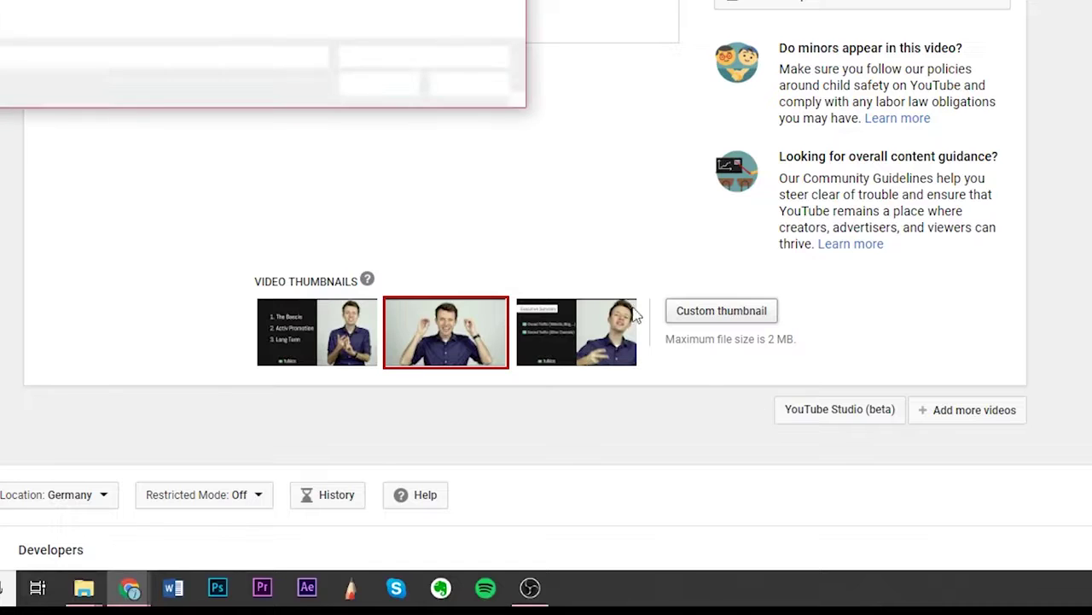
click(238, 96)
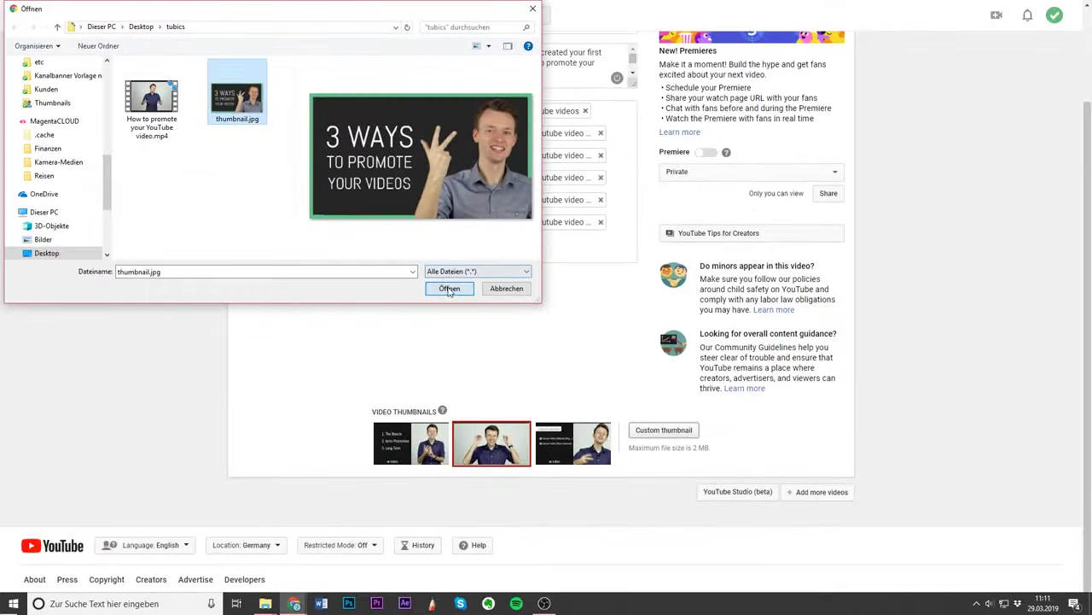
click(449, 288)
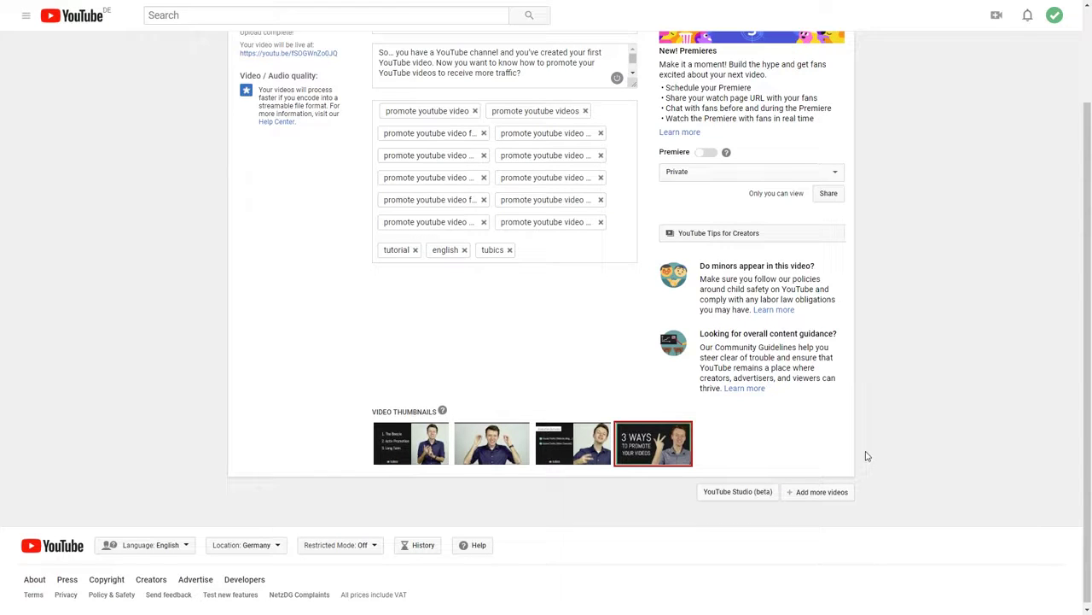
Step: Set the original language of the video's title and description to English in the translation settings
scroll(827, 458, up, 2)
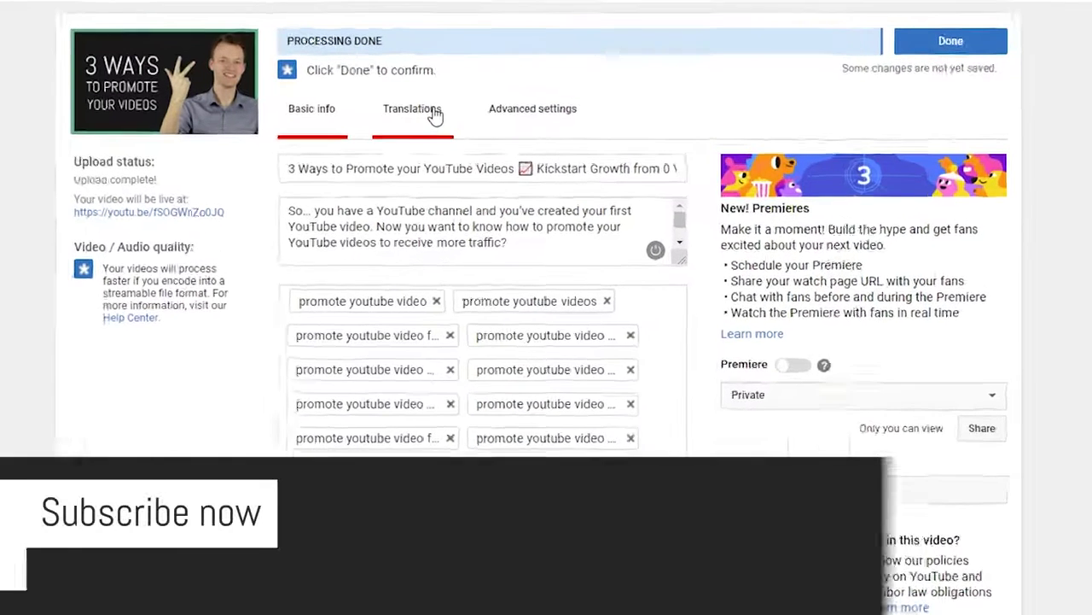
click(459, 100)
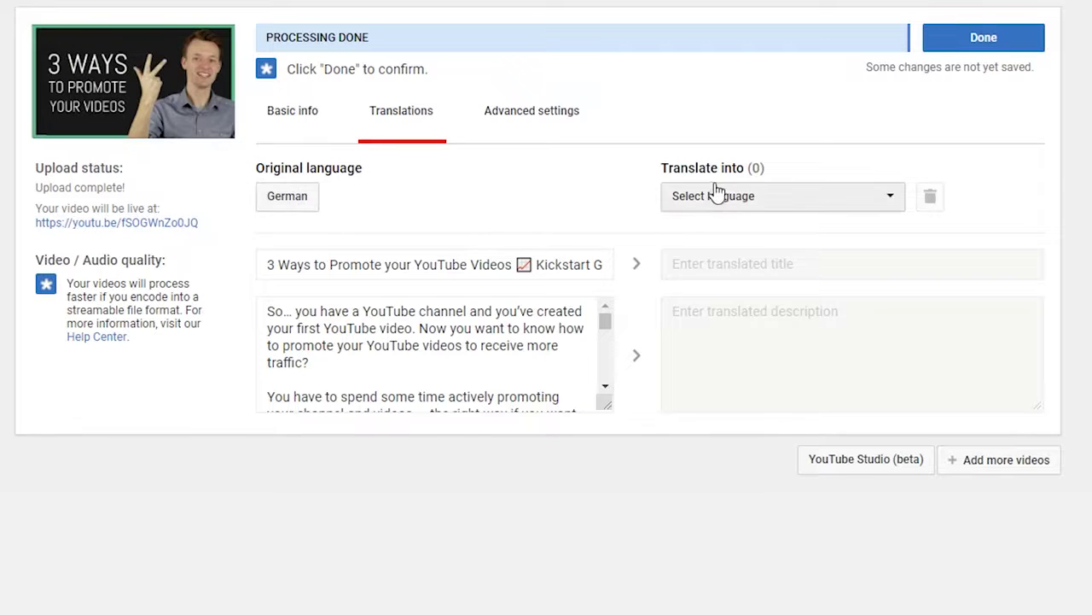
click(313, 196)
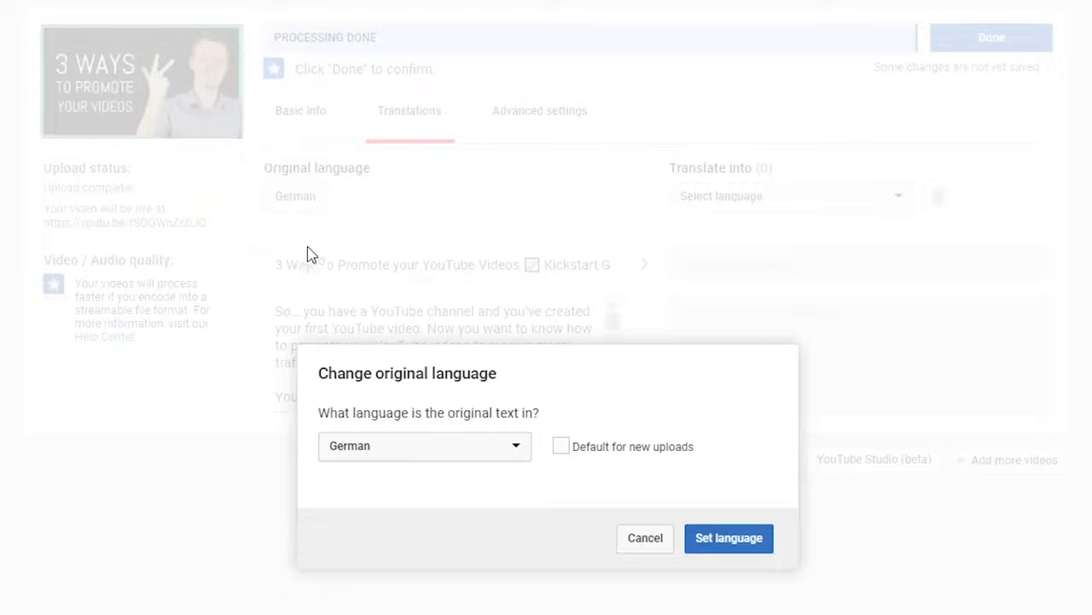
click(467, 453)
click(426, 483)
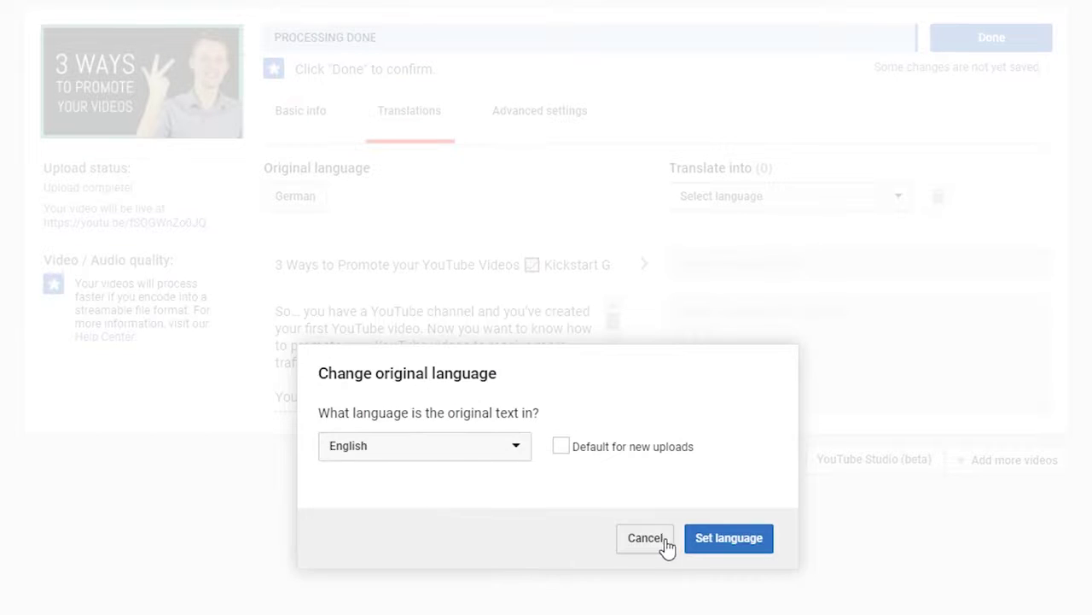
click(727, 541)
Step: Check the options for translating the video's title and description into another language
click(768, 214)
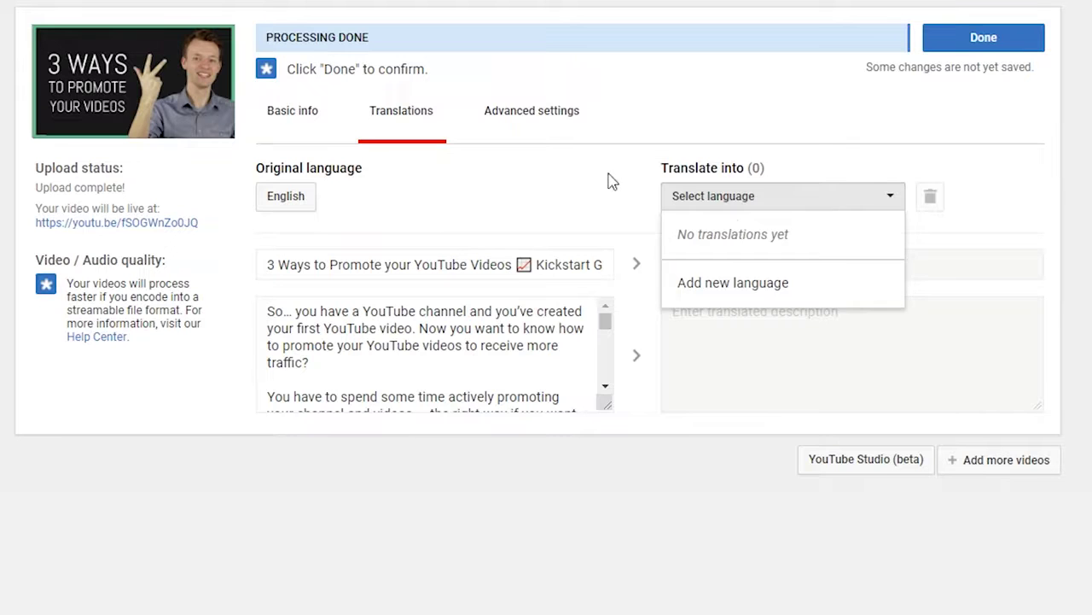
click(865, 193)
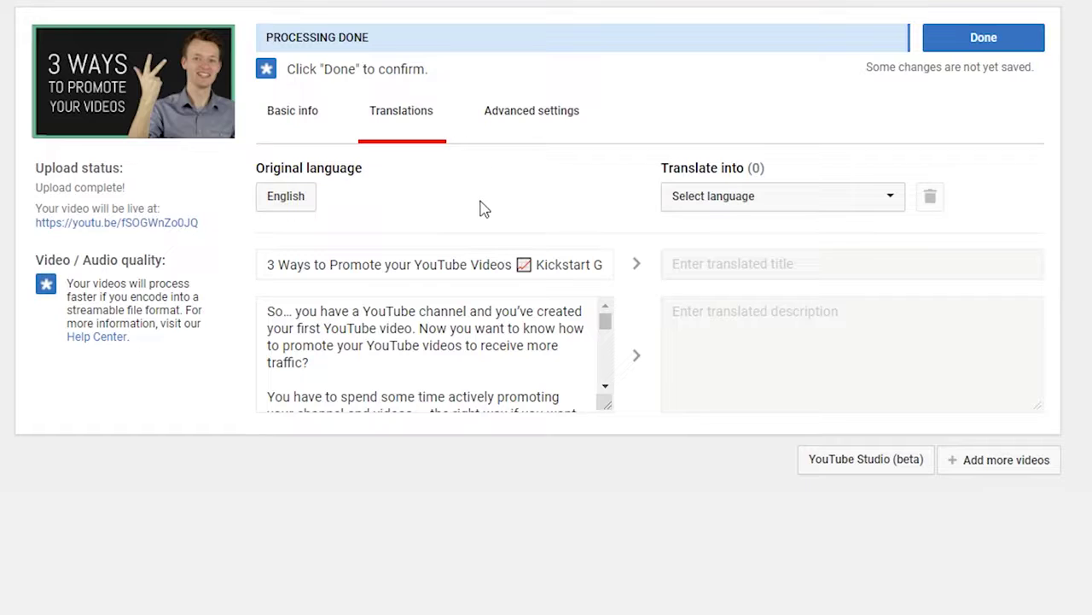
Step: Review the video's advanced settings and examine the available license and rights ownership options
click(530, 120)
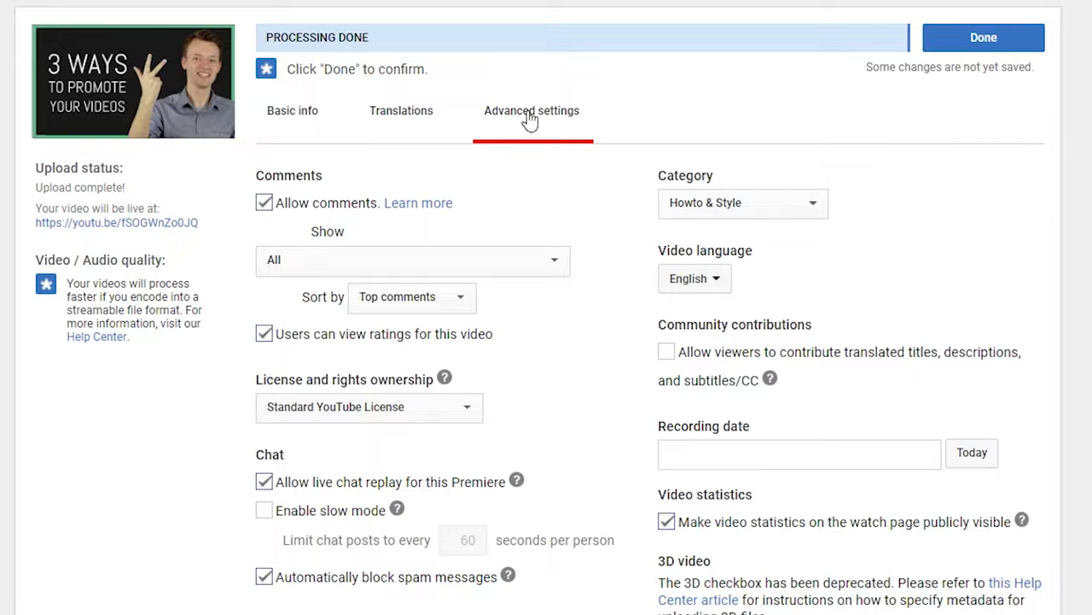
scroll(598, 235, down, 3)
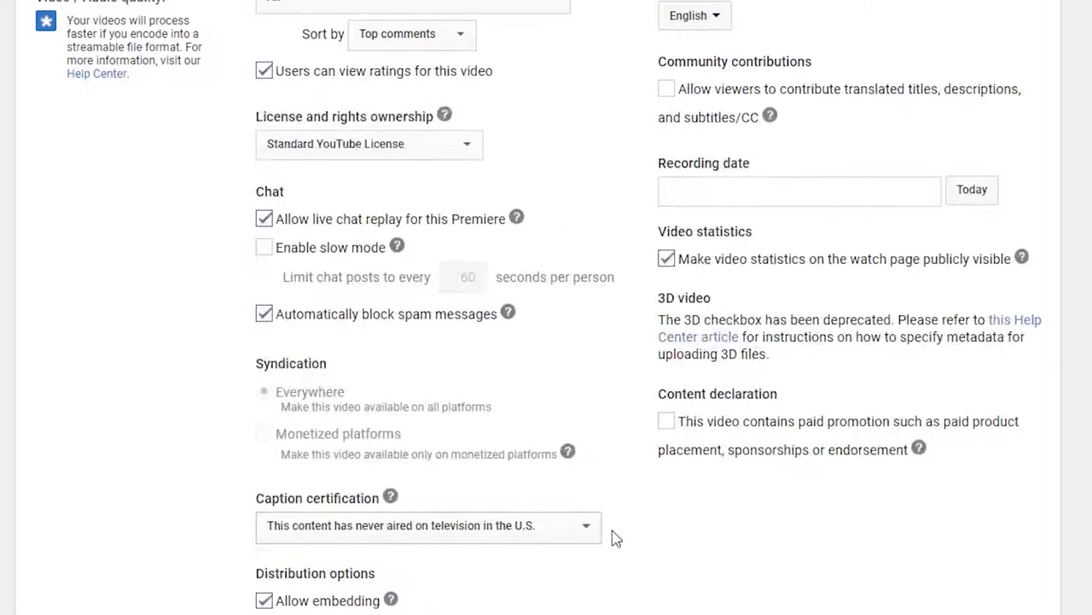
scroll(614, 529, up, 3)
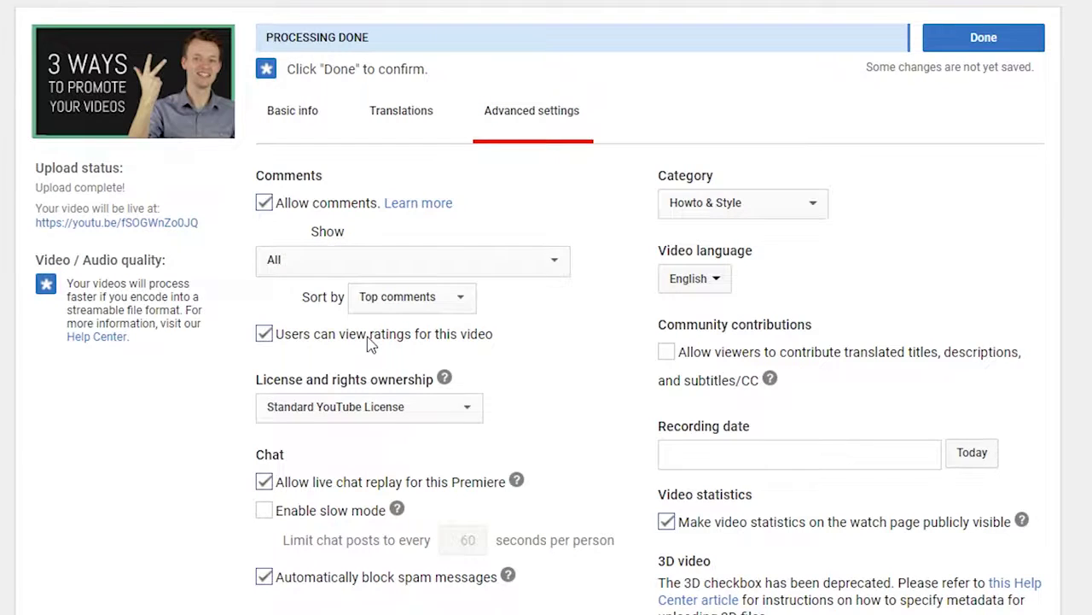
scroll(370, 341, down, 1)
click(290, 316)
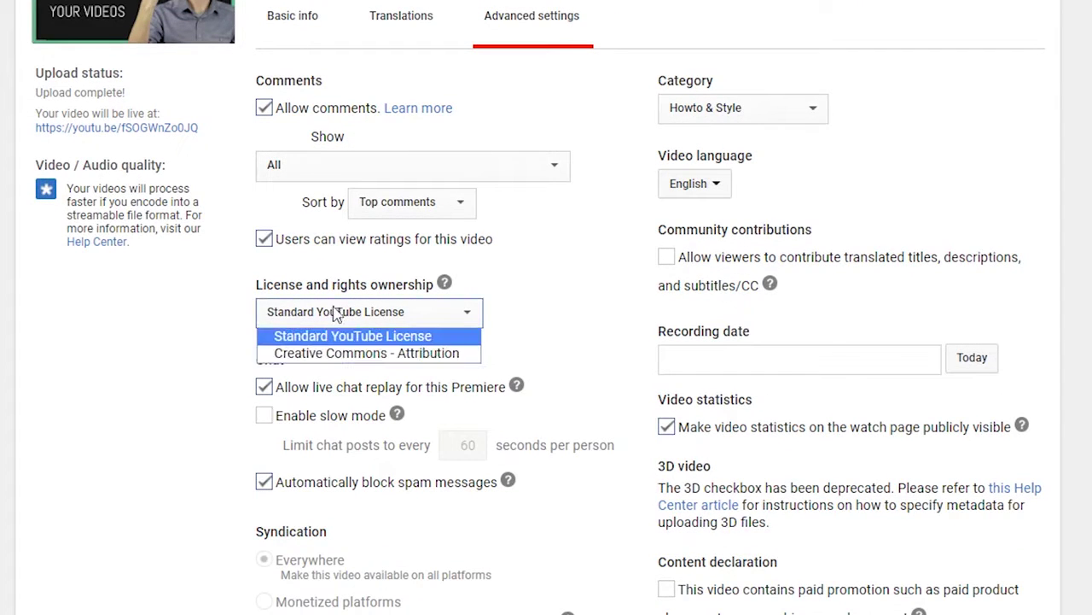
click(538, 308)
Step: Review the chat, syndication and distribution settings, and examine the available caption certification options
scroll(538, 308, down, 2)
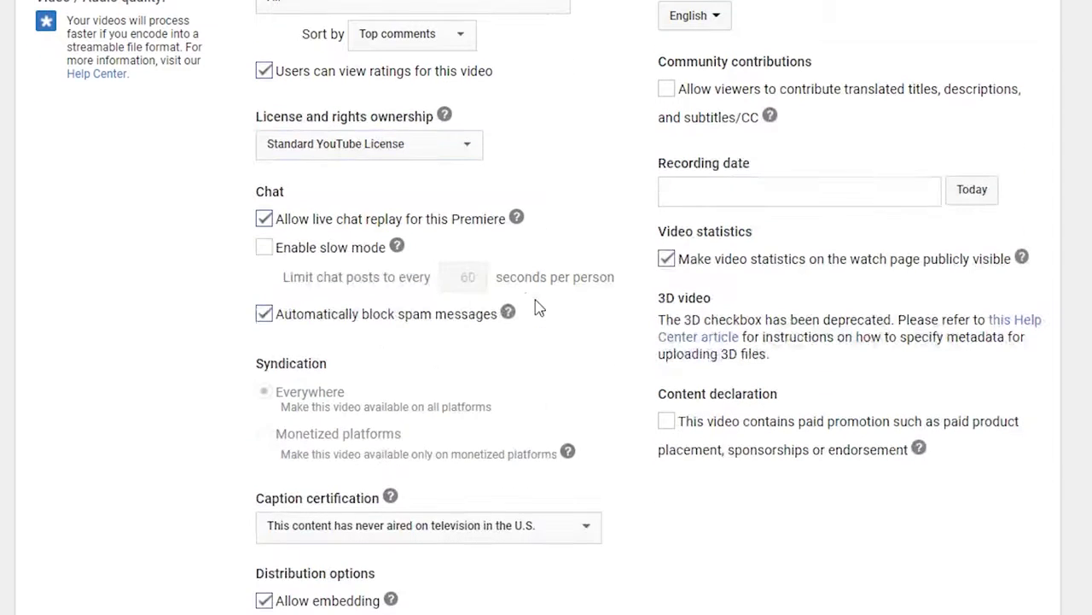
scroll(358, 256, up, 1)
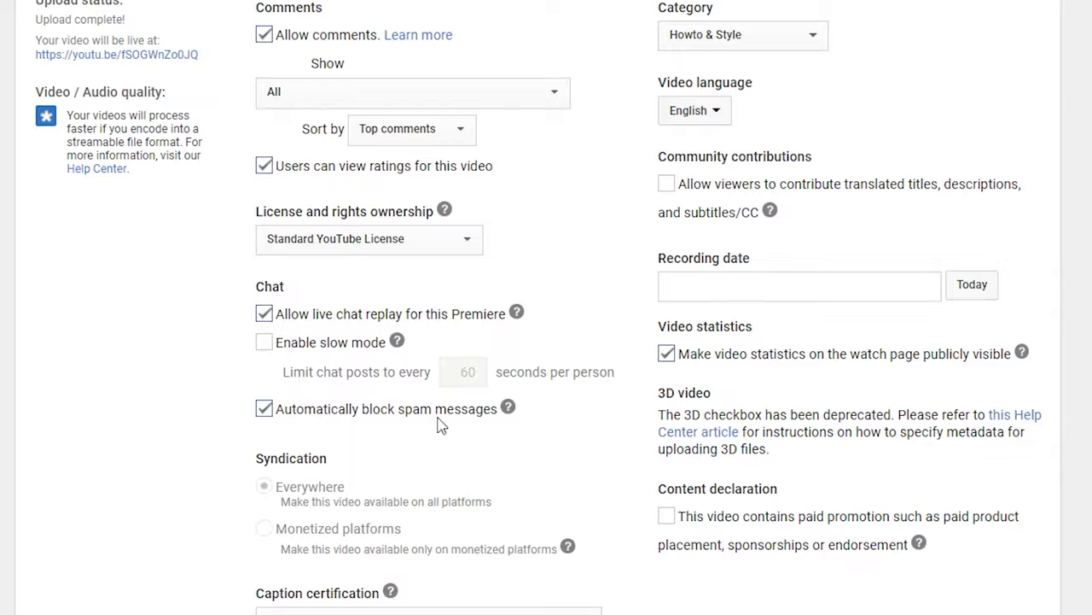
scroll(444, 452, down, 1)
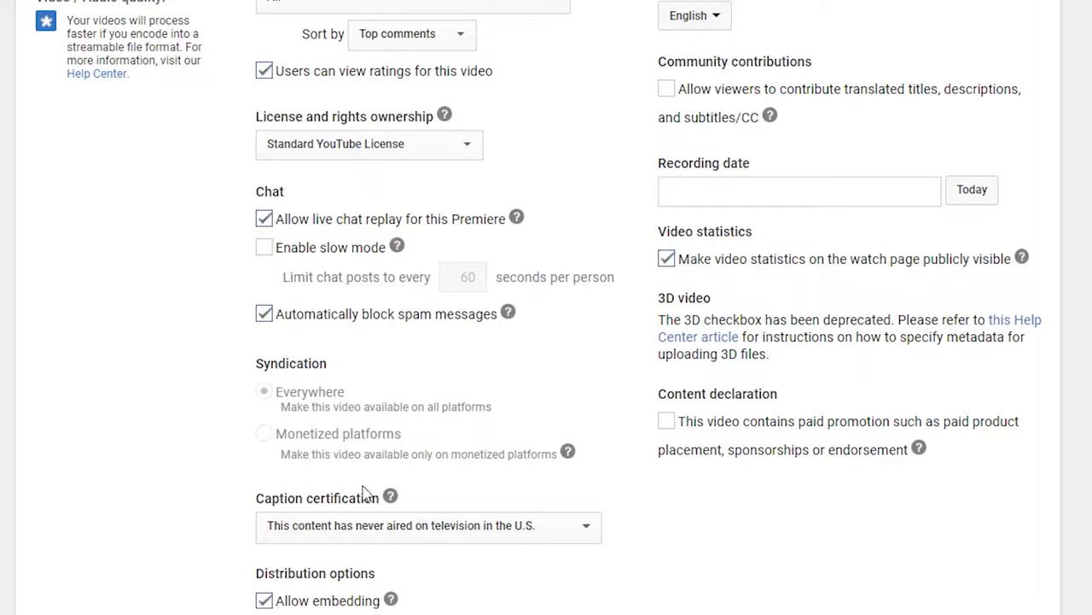
scroll(346, 508, down, 1)
click(298, 410)
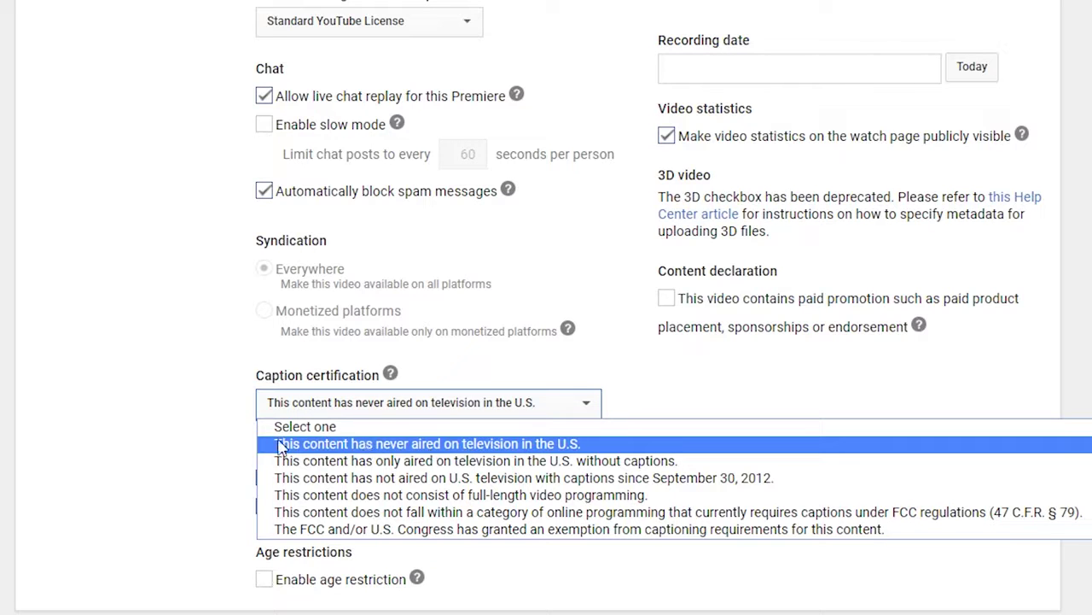
click(214, 431)
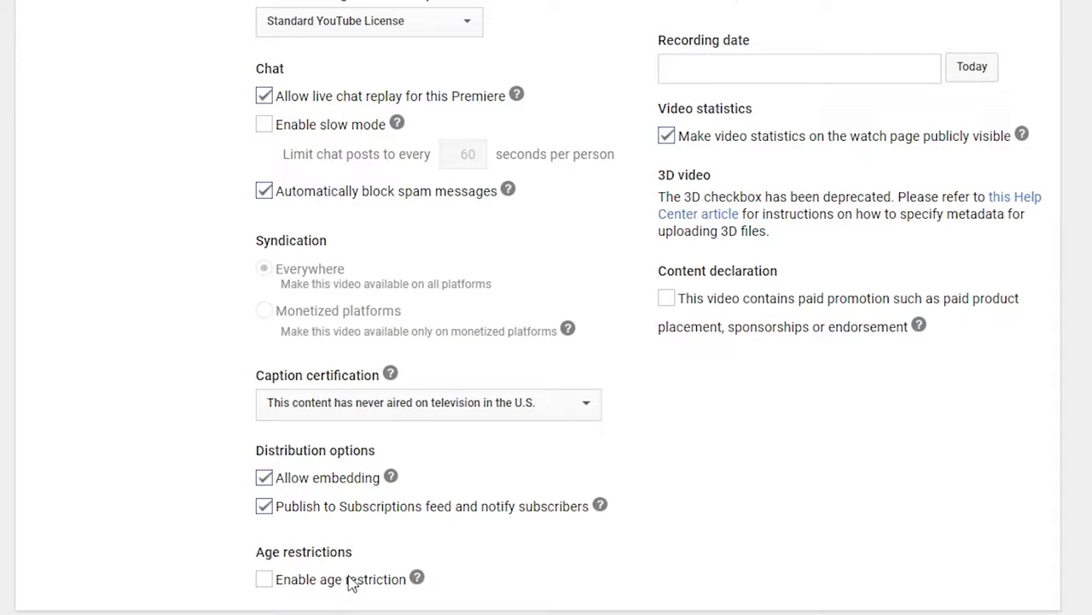
Step: Set the video's category to Education in the advanced settings
scroll(368, 588, up, 3)
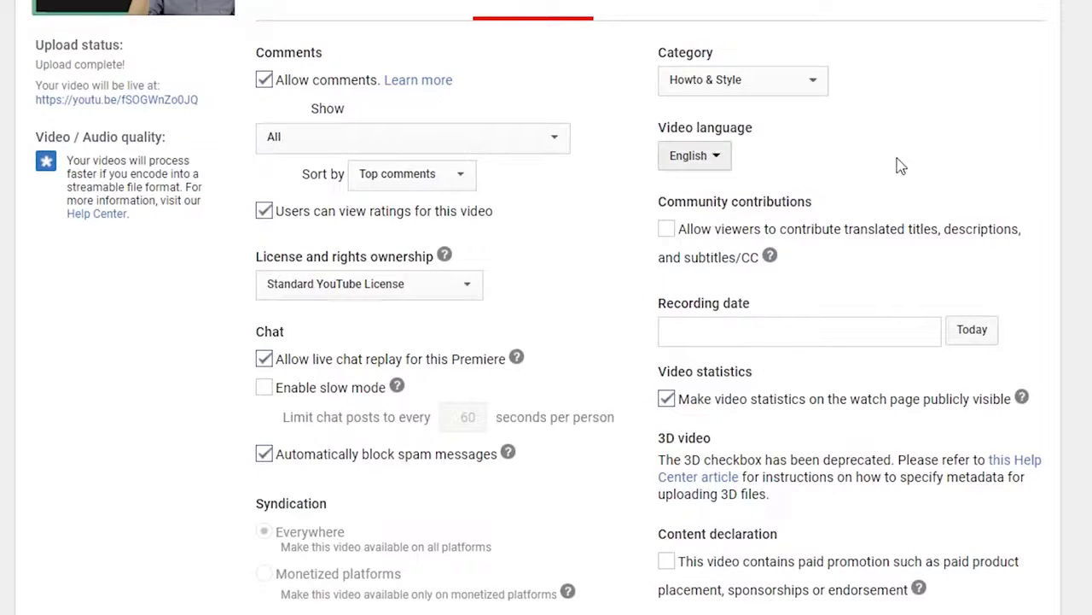
scroll(901, 166, up, 2)
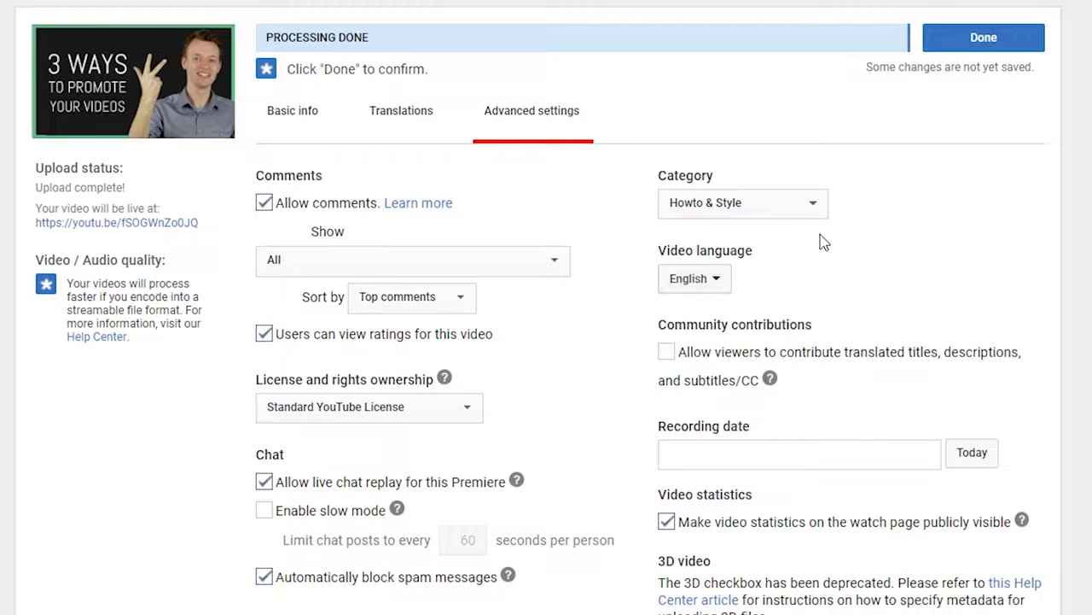
click(792, 210)
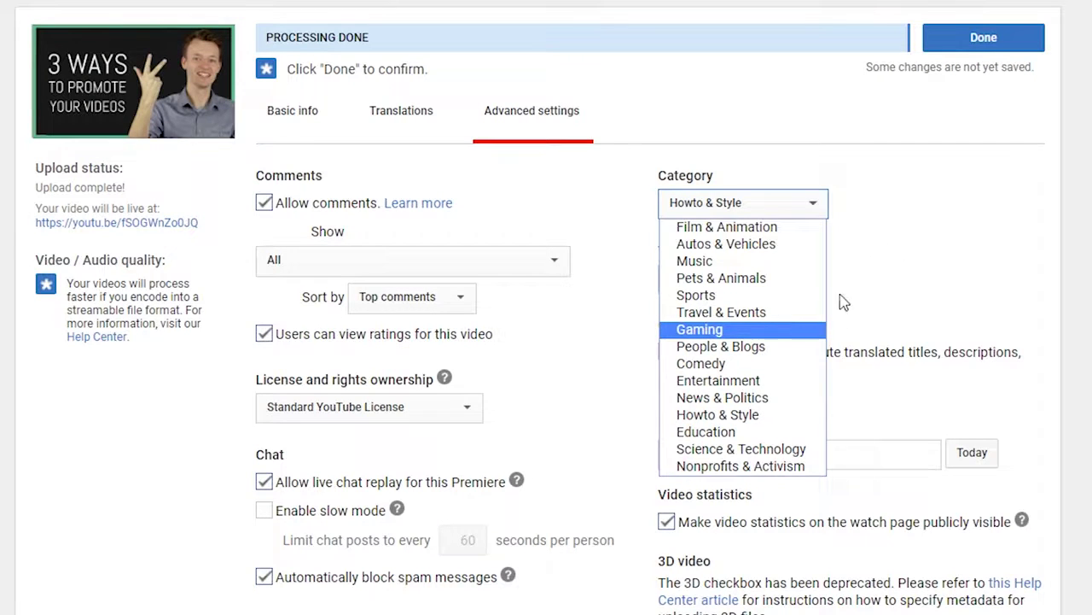
click(767, 432)
key(Tab)
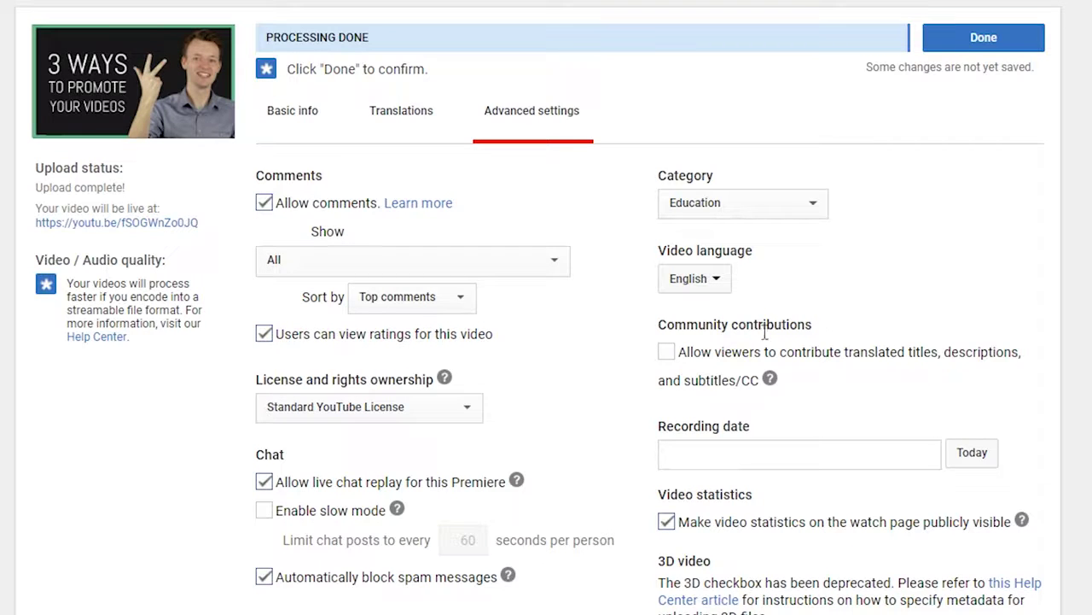
Step: Allow viewers to contribute translated titles, descriptions and subtitles/CC, leaving the recording date empty
click(666, 353)
click(737, 456)
click(1023, 468)
Step: Turn off public visibility of the video statistics on the watch page
scroll(1023, 467, down, 2)
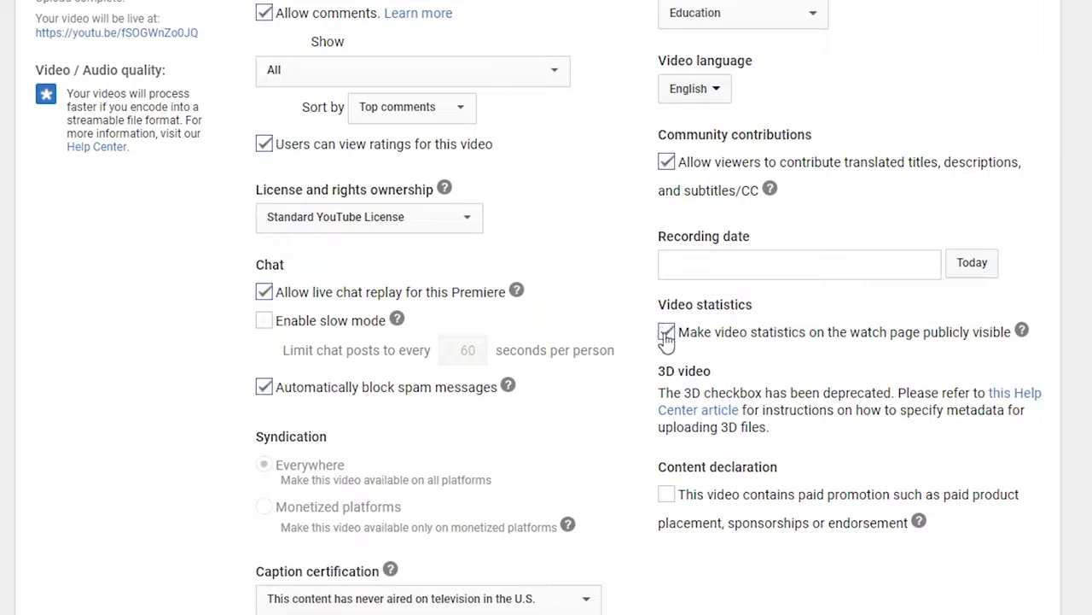
click(720, 338)
click(742, 335)
click(775, 341)
Step: Try the paid promotion content declaration to see its disclosure option, and leave the declaration unselected
click(670, 500)
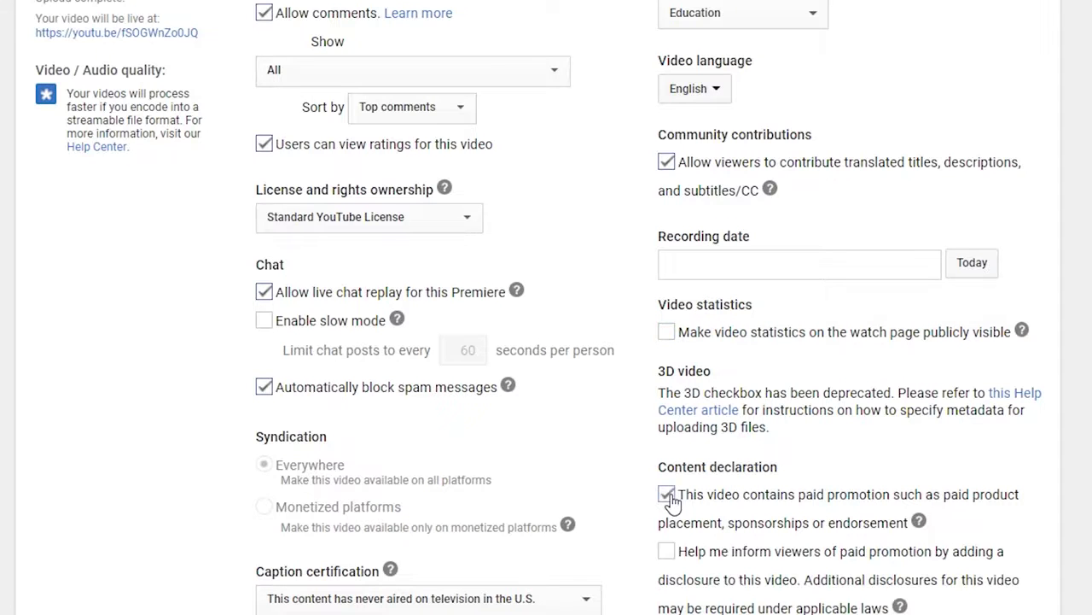
click(671, 499)
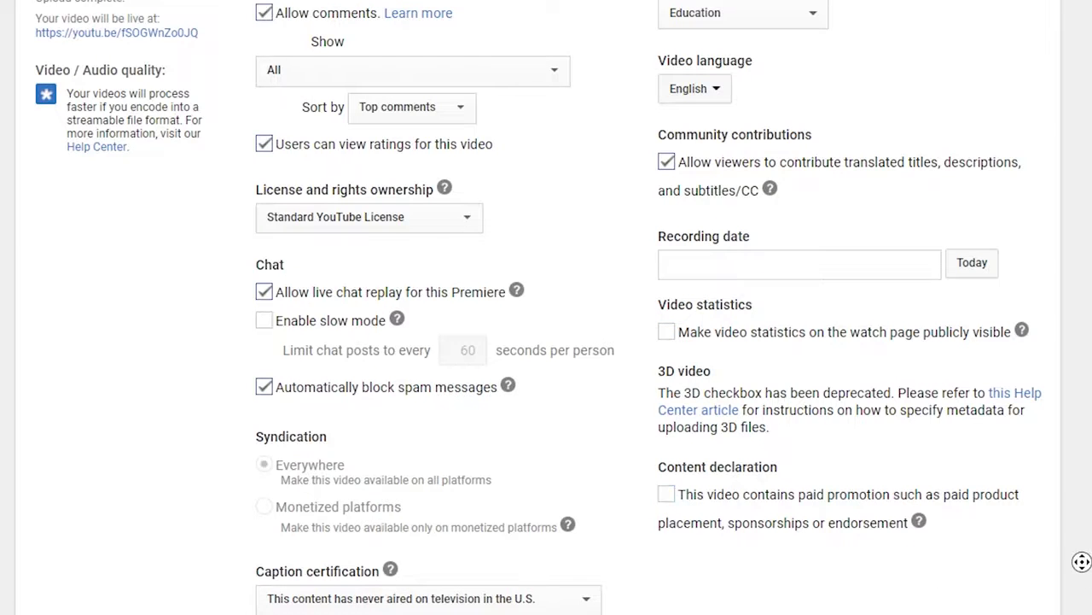
Step: Return to the video's basic information and finish the upload, saving all changes with the visibility kept Private
scroll(1077, 512, up, 1)
scroll(1082, 466, up, 1)
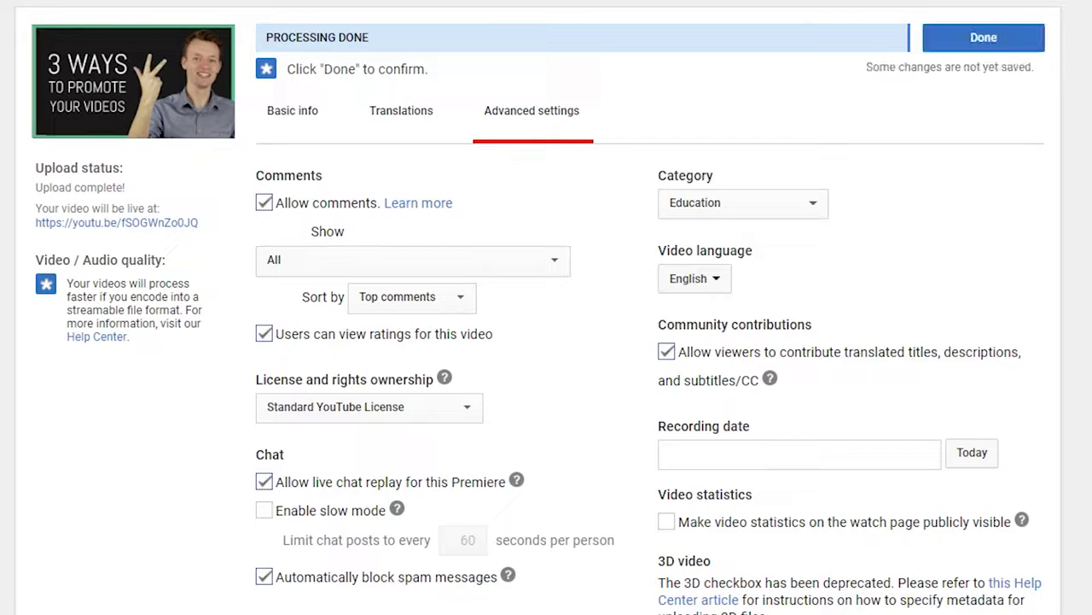
click(328, 127)
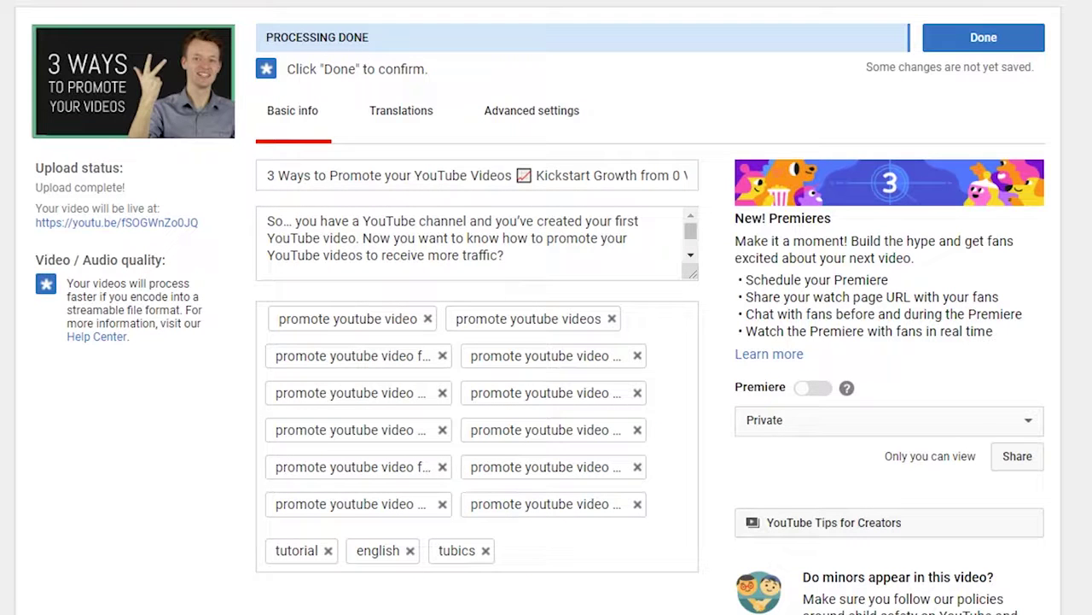
click(1012, 50)
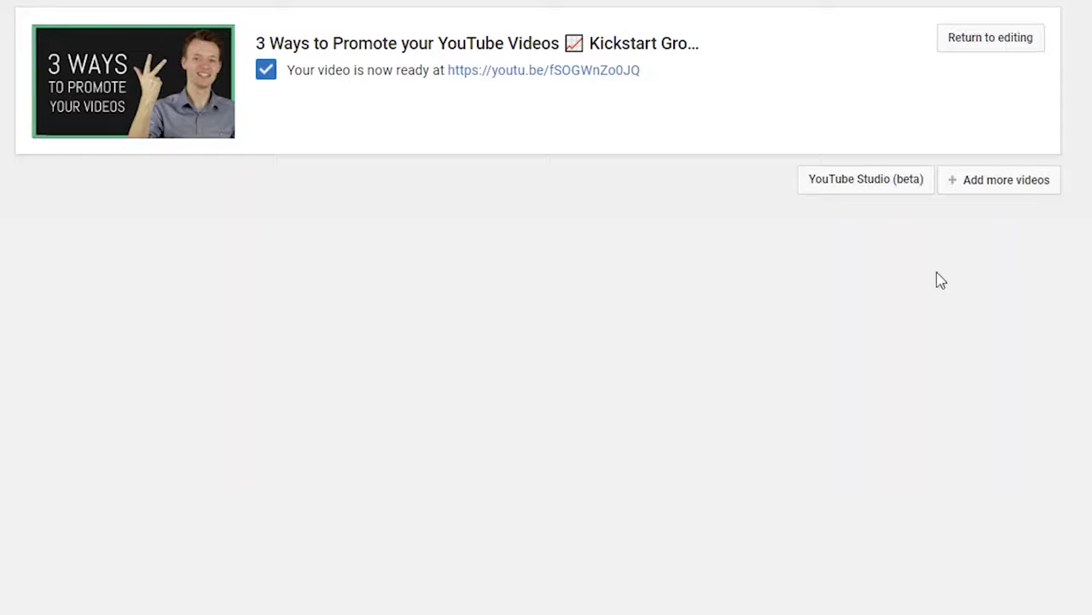
Step: Switch to YouTube Studio (beta) and open the cards option from the video's details
click(866, 193)
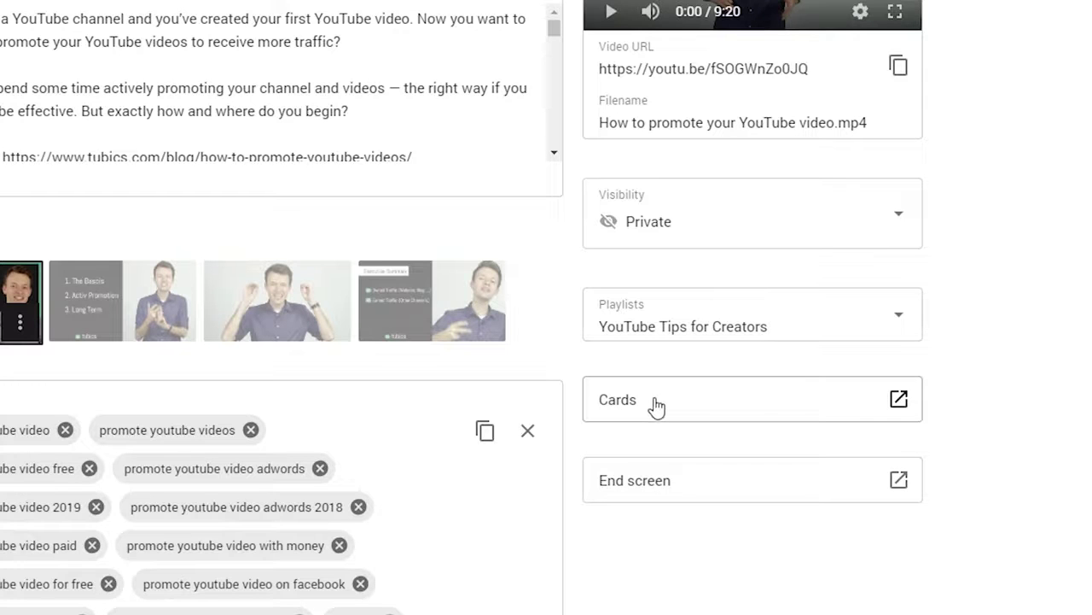
click(656, 406)
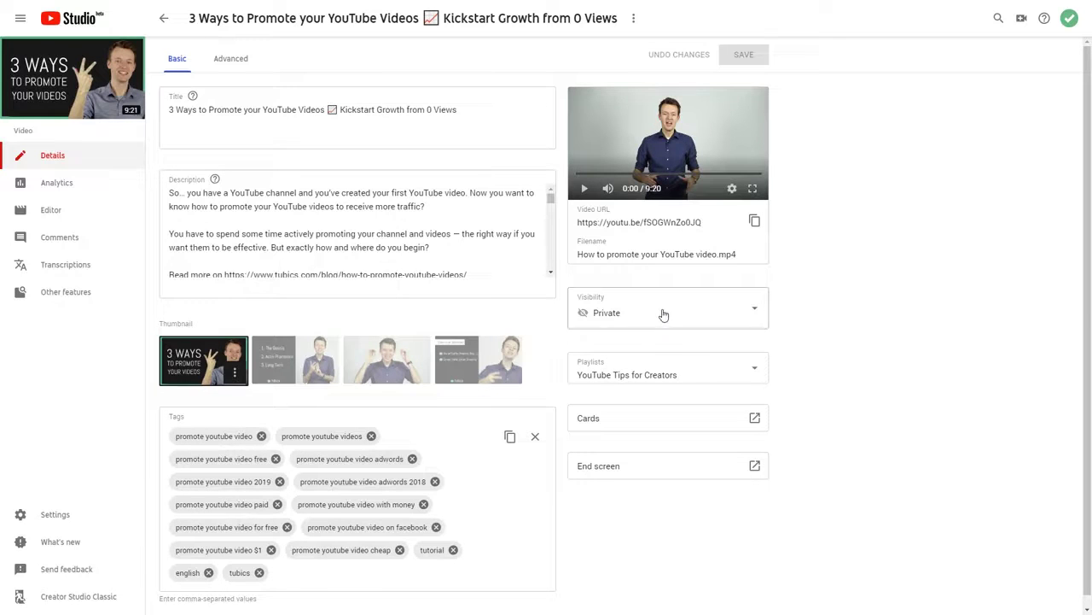
Step: Open the video's visibility settings and add a schedule for making the private video public
click(664, 315)
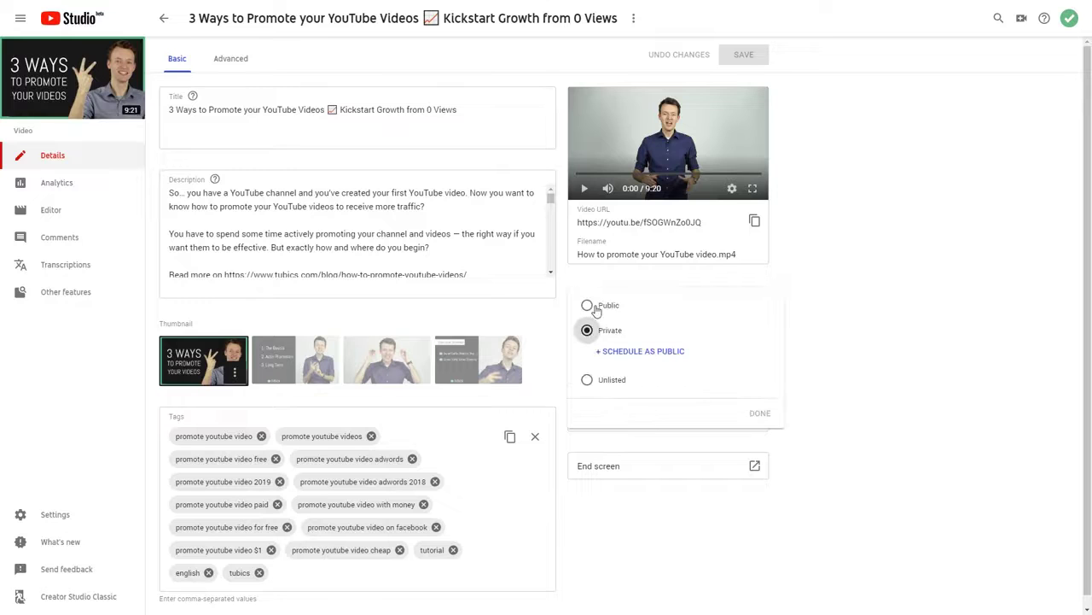
click(630, 355)
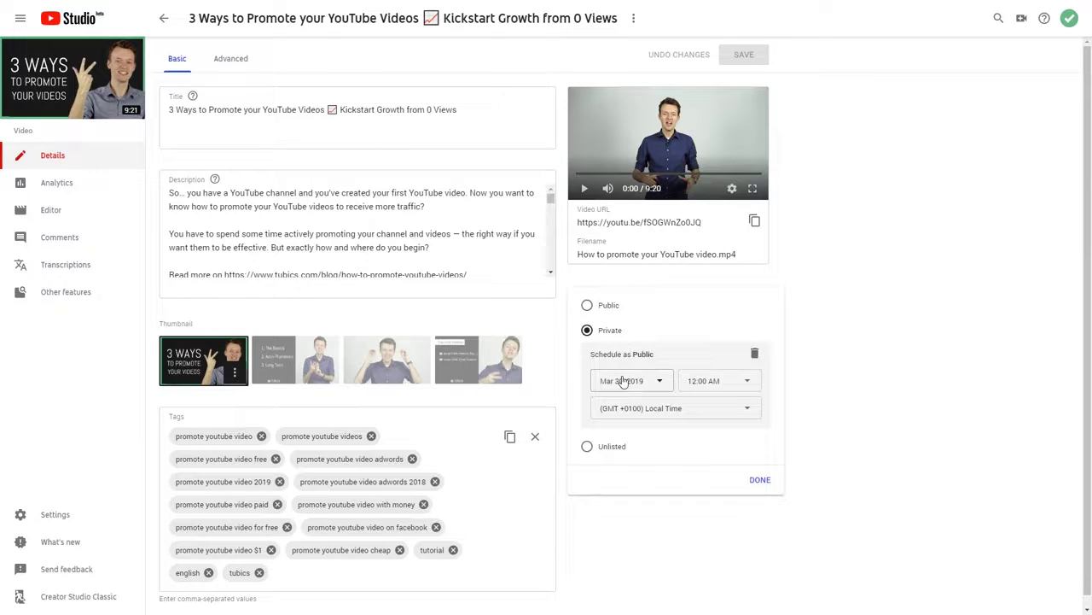